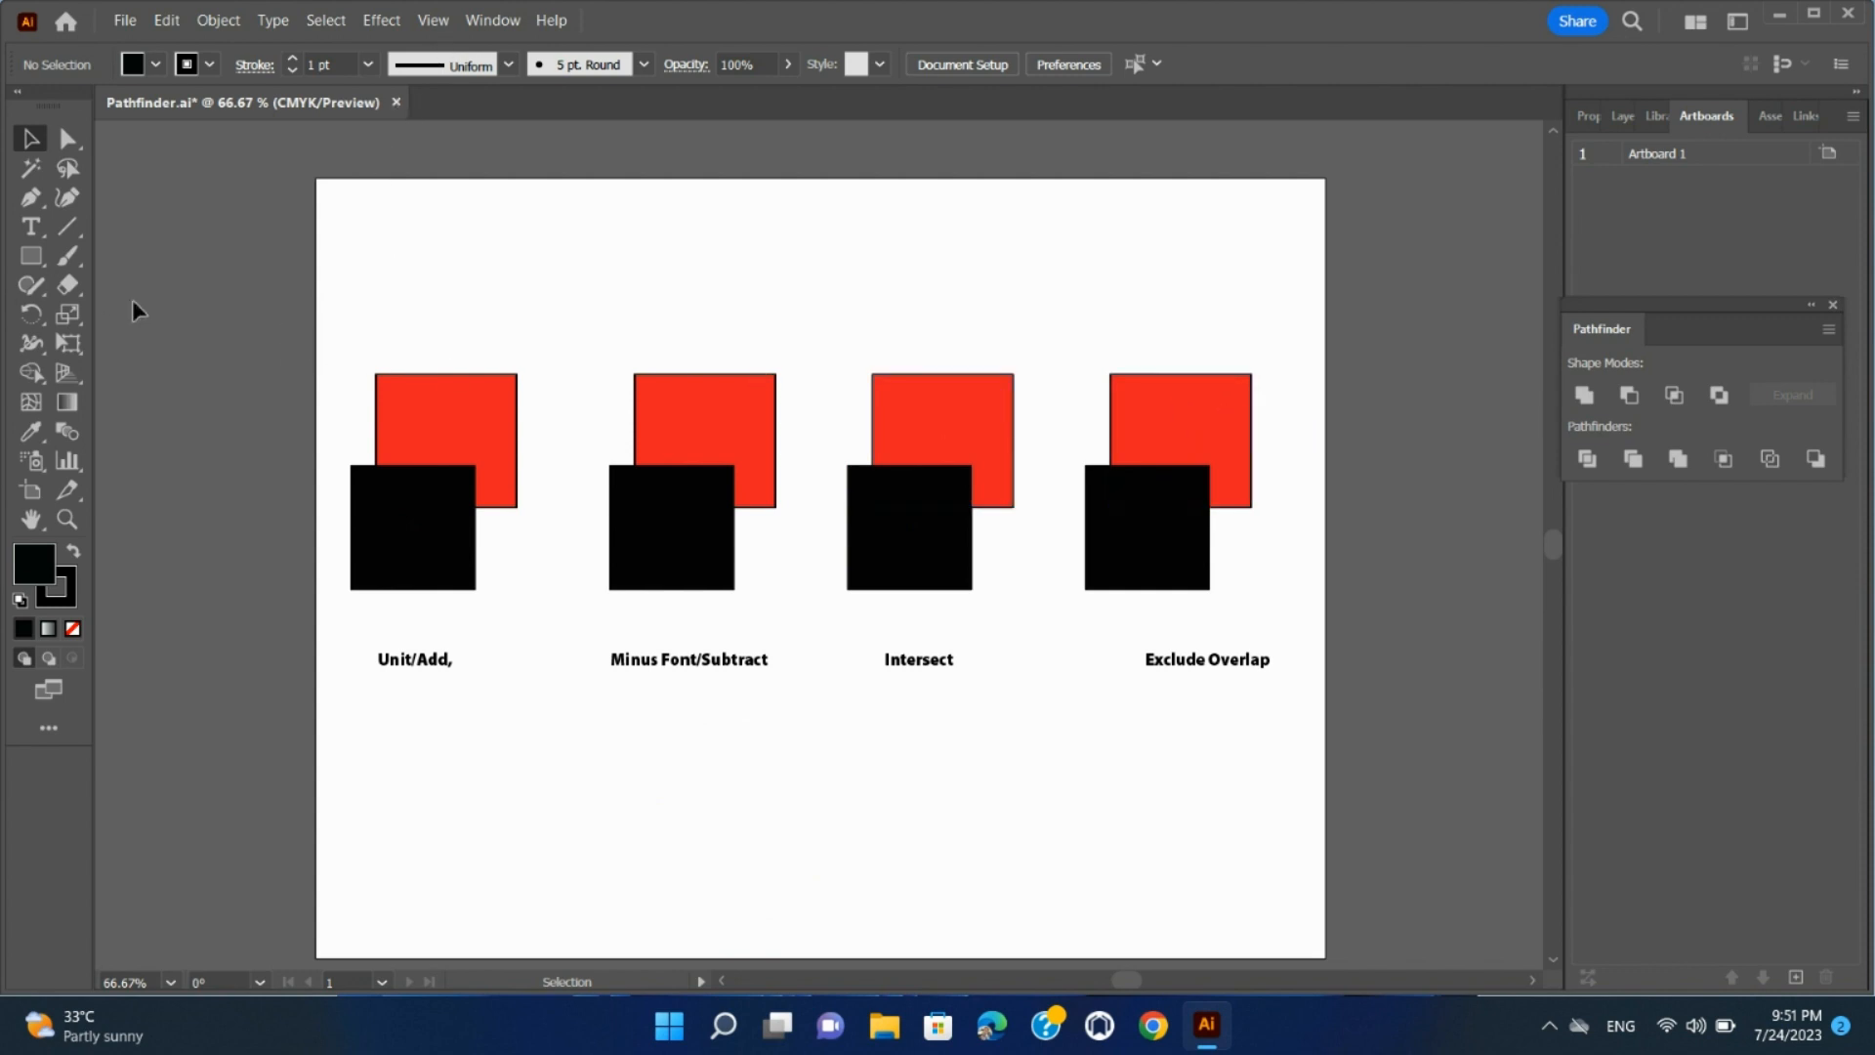
Unite the red and black squares above the Unit/Add label into one shape
drag(318, 342, 576, 608)
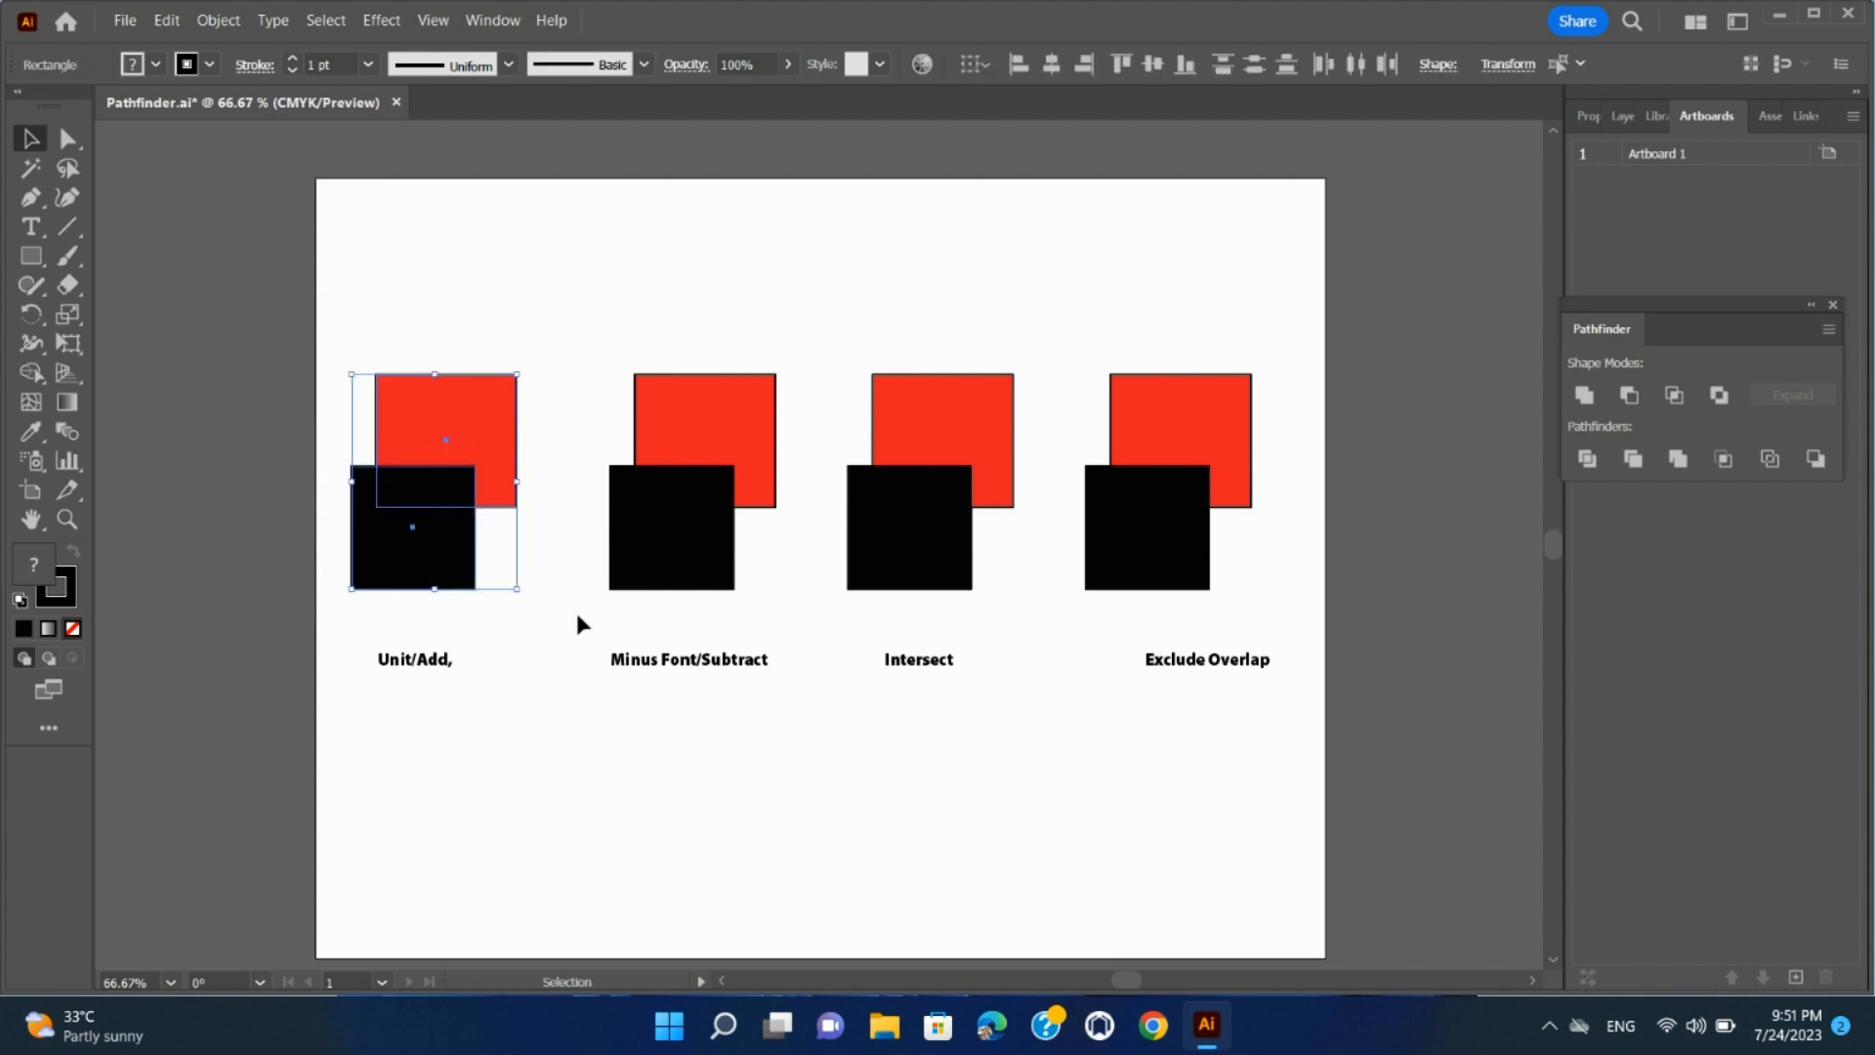
click(491, 25)
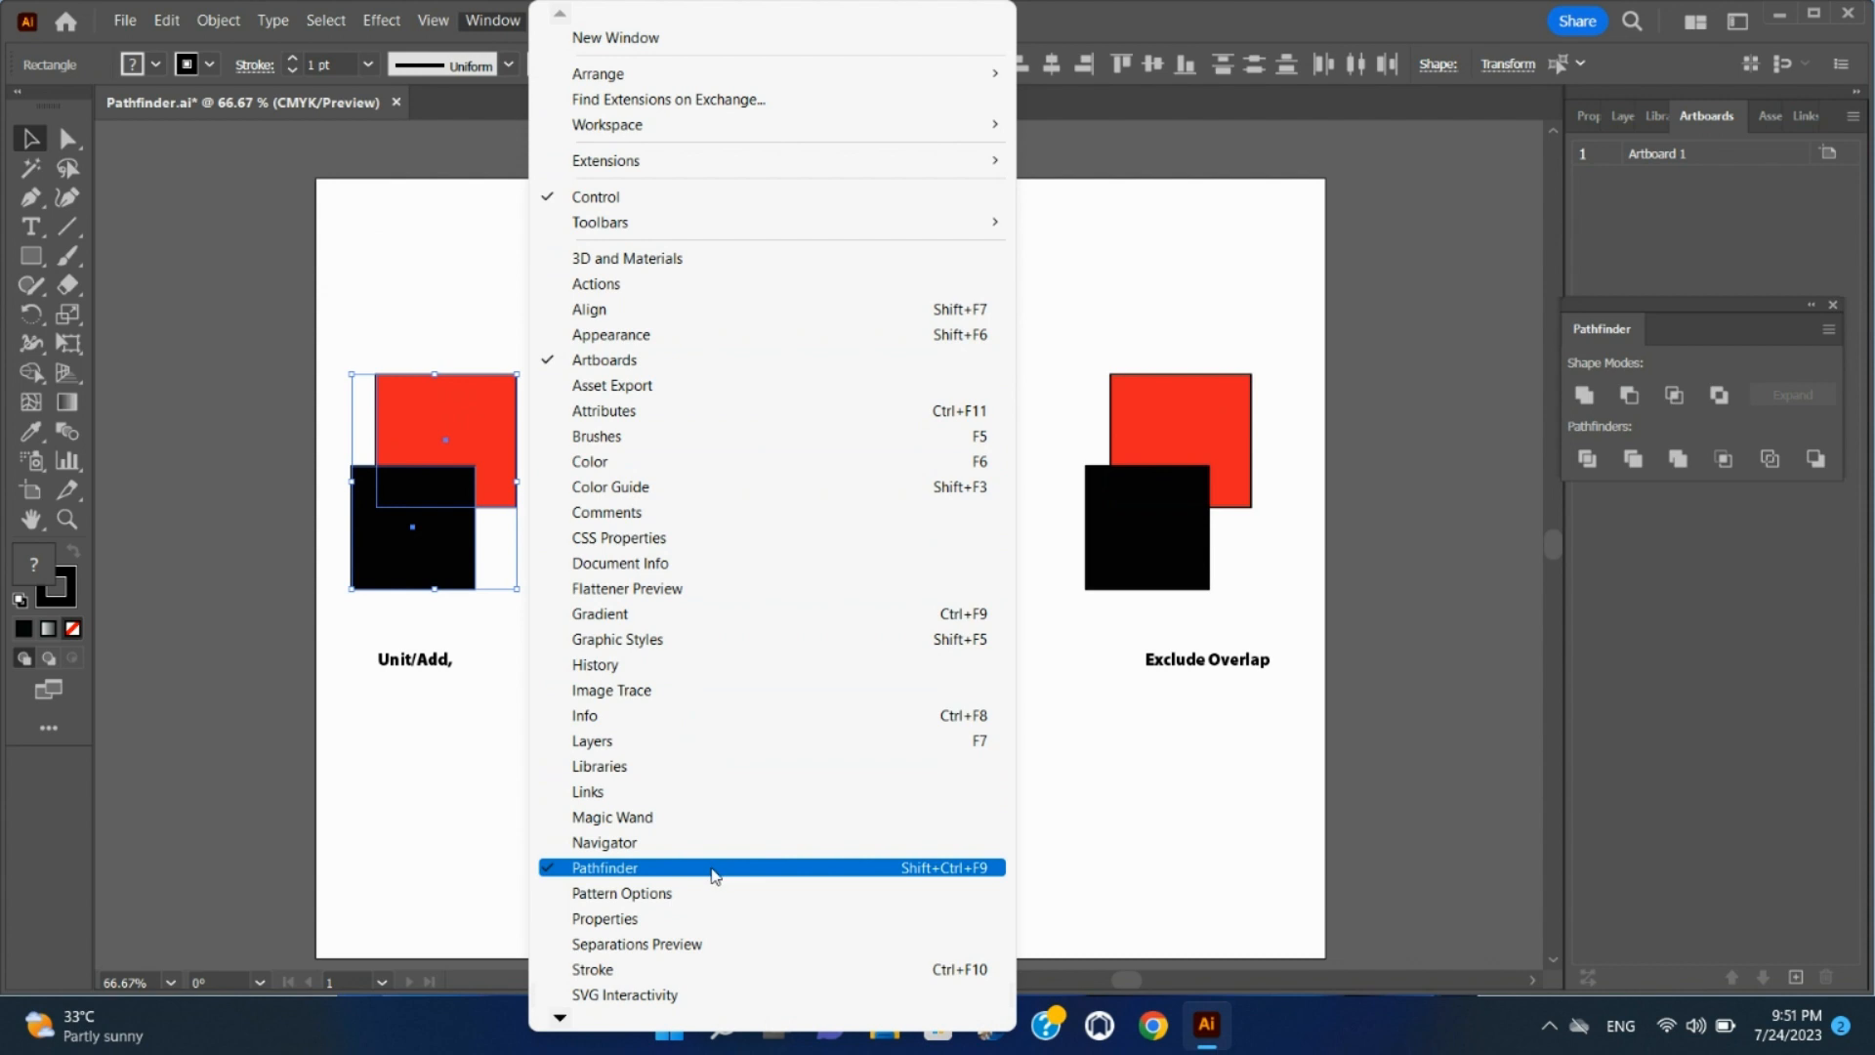
click(326, 293)
drag(318, 319, 568, 598)
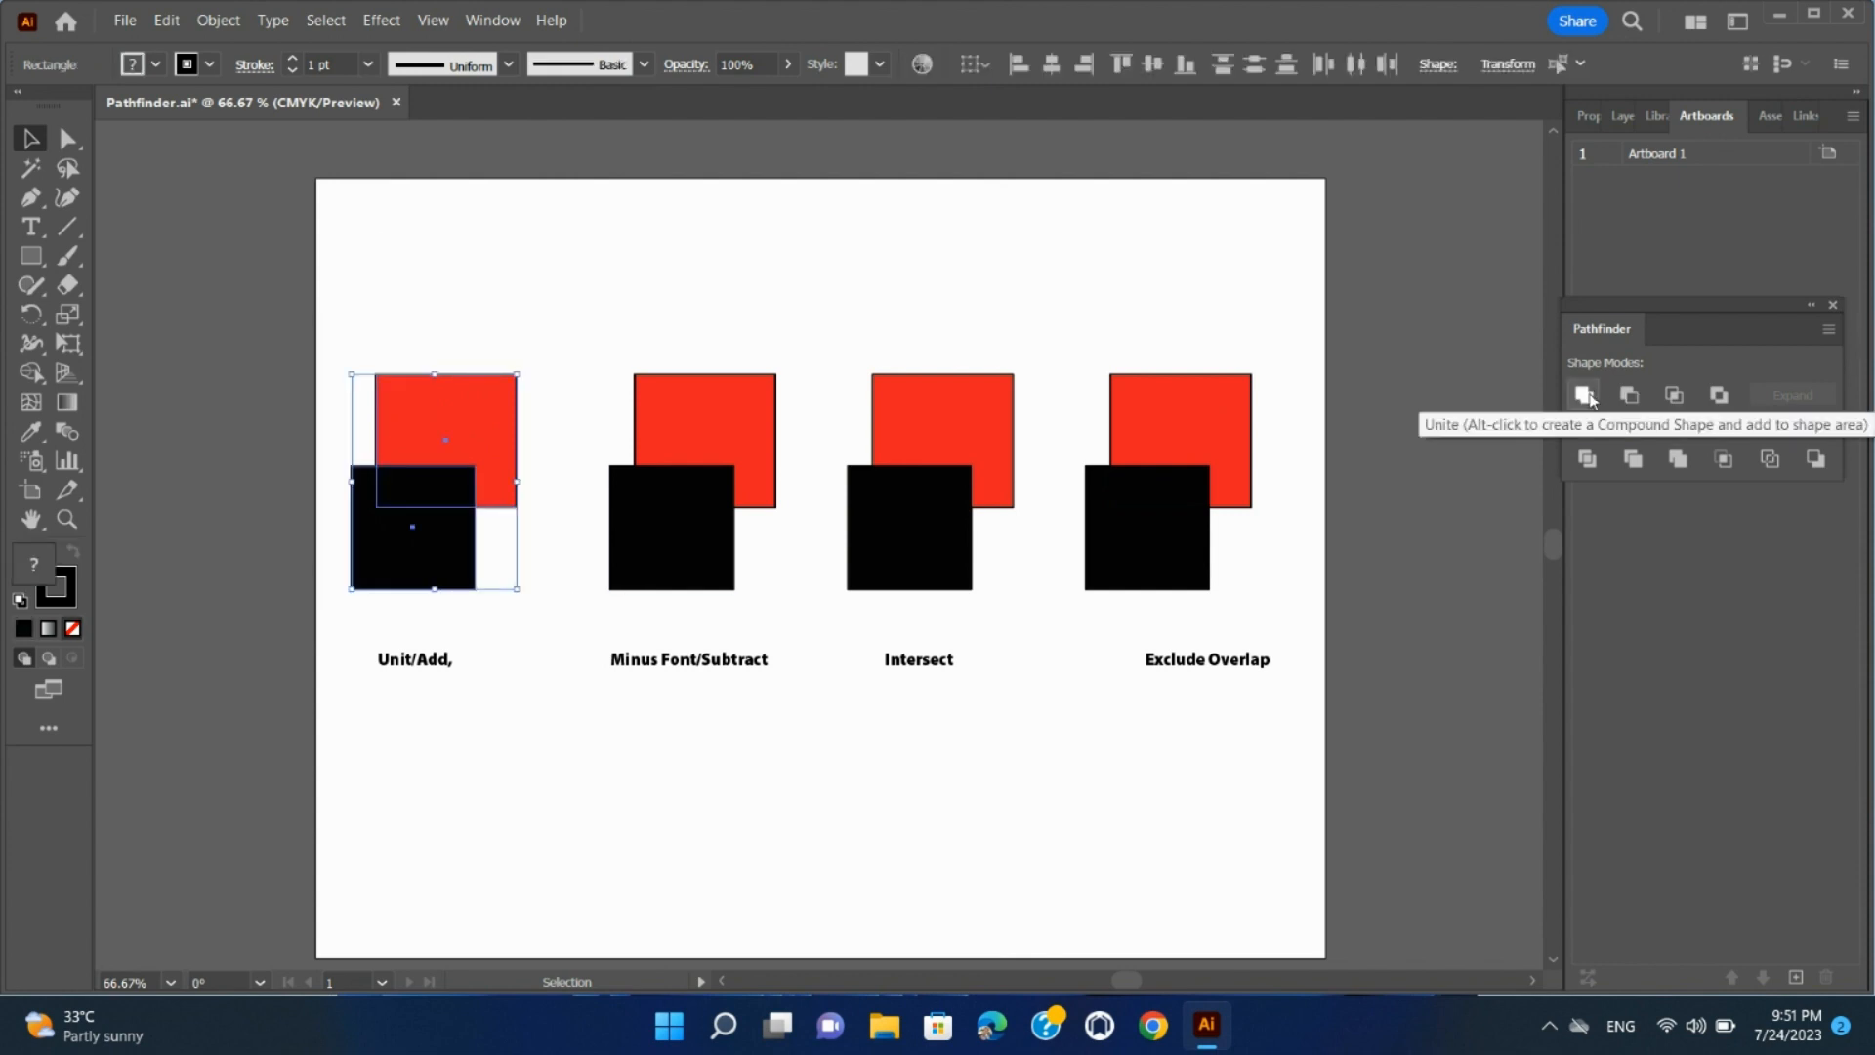
click(1584, 395)
Apply Minus Front to the squares above Minus Font/Subtract, and Intersect to the squares above the Intersect label
drag(580, 339, 801, 610)
click(1629, 395)
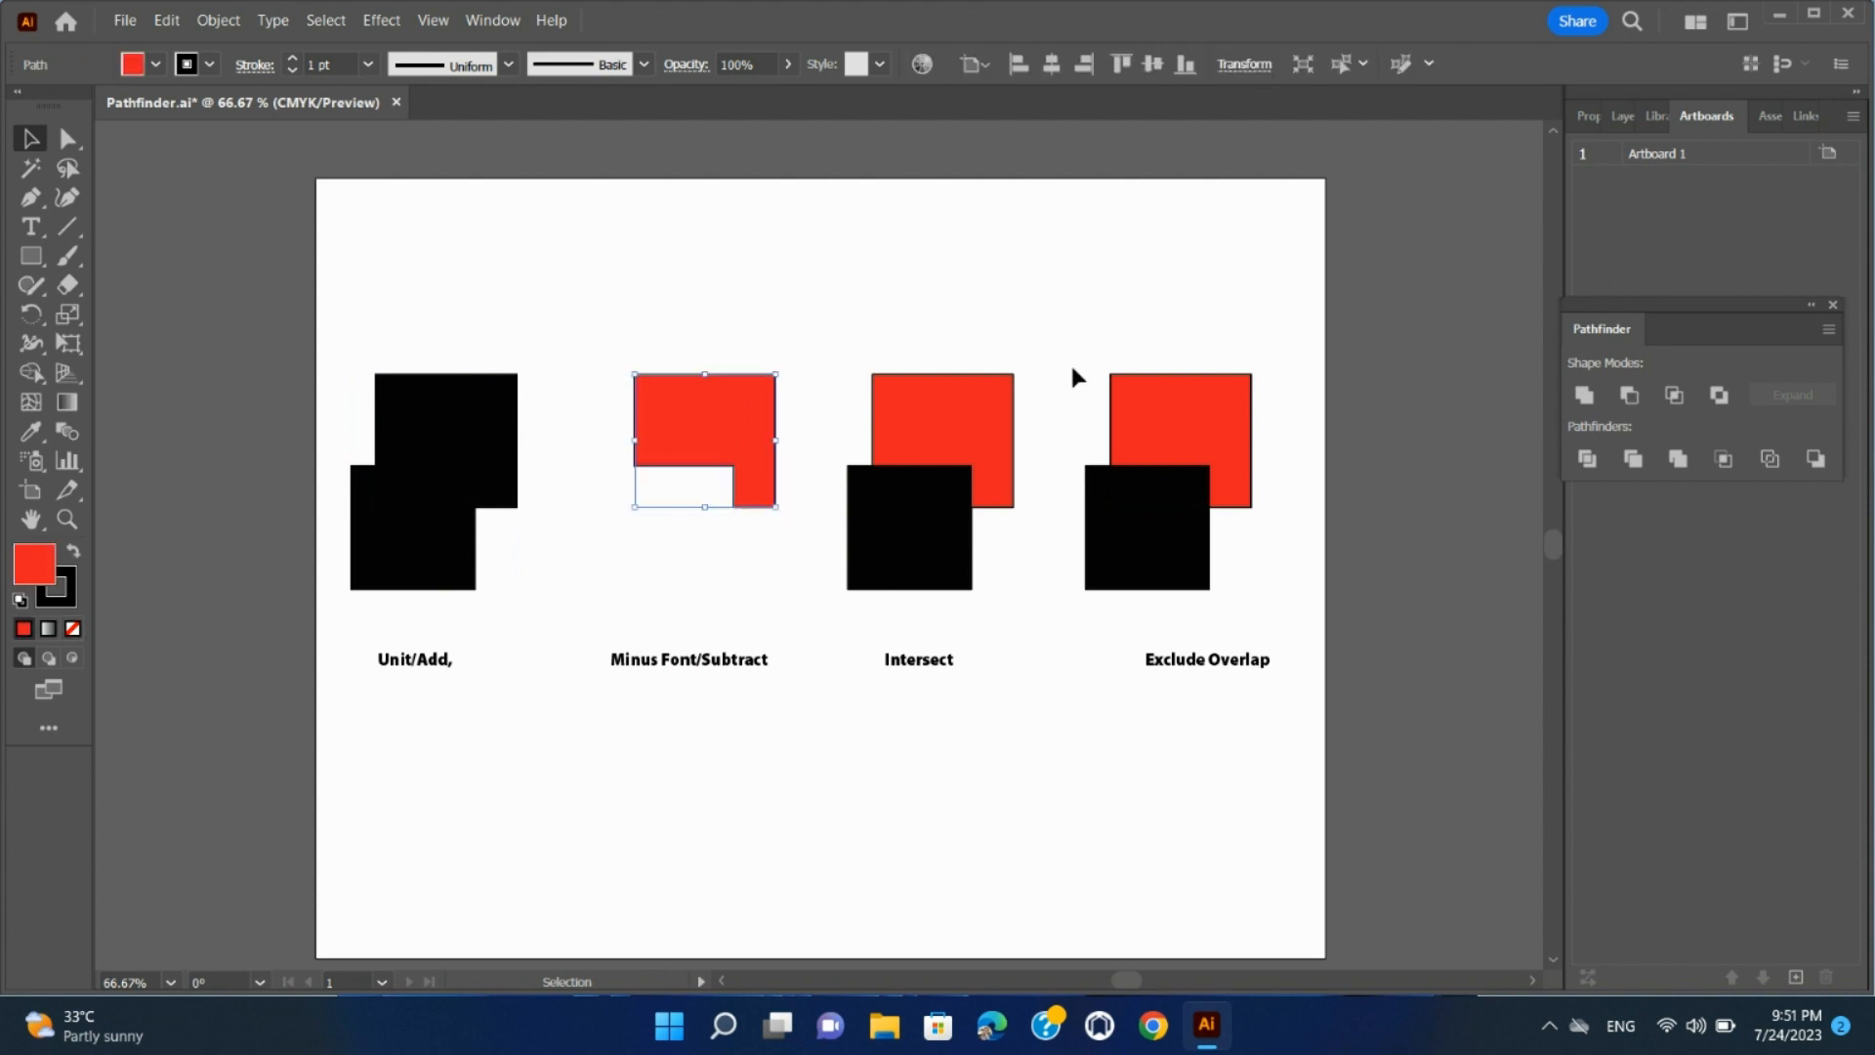
drag(803, 325, 1060, 591)
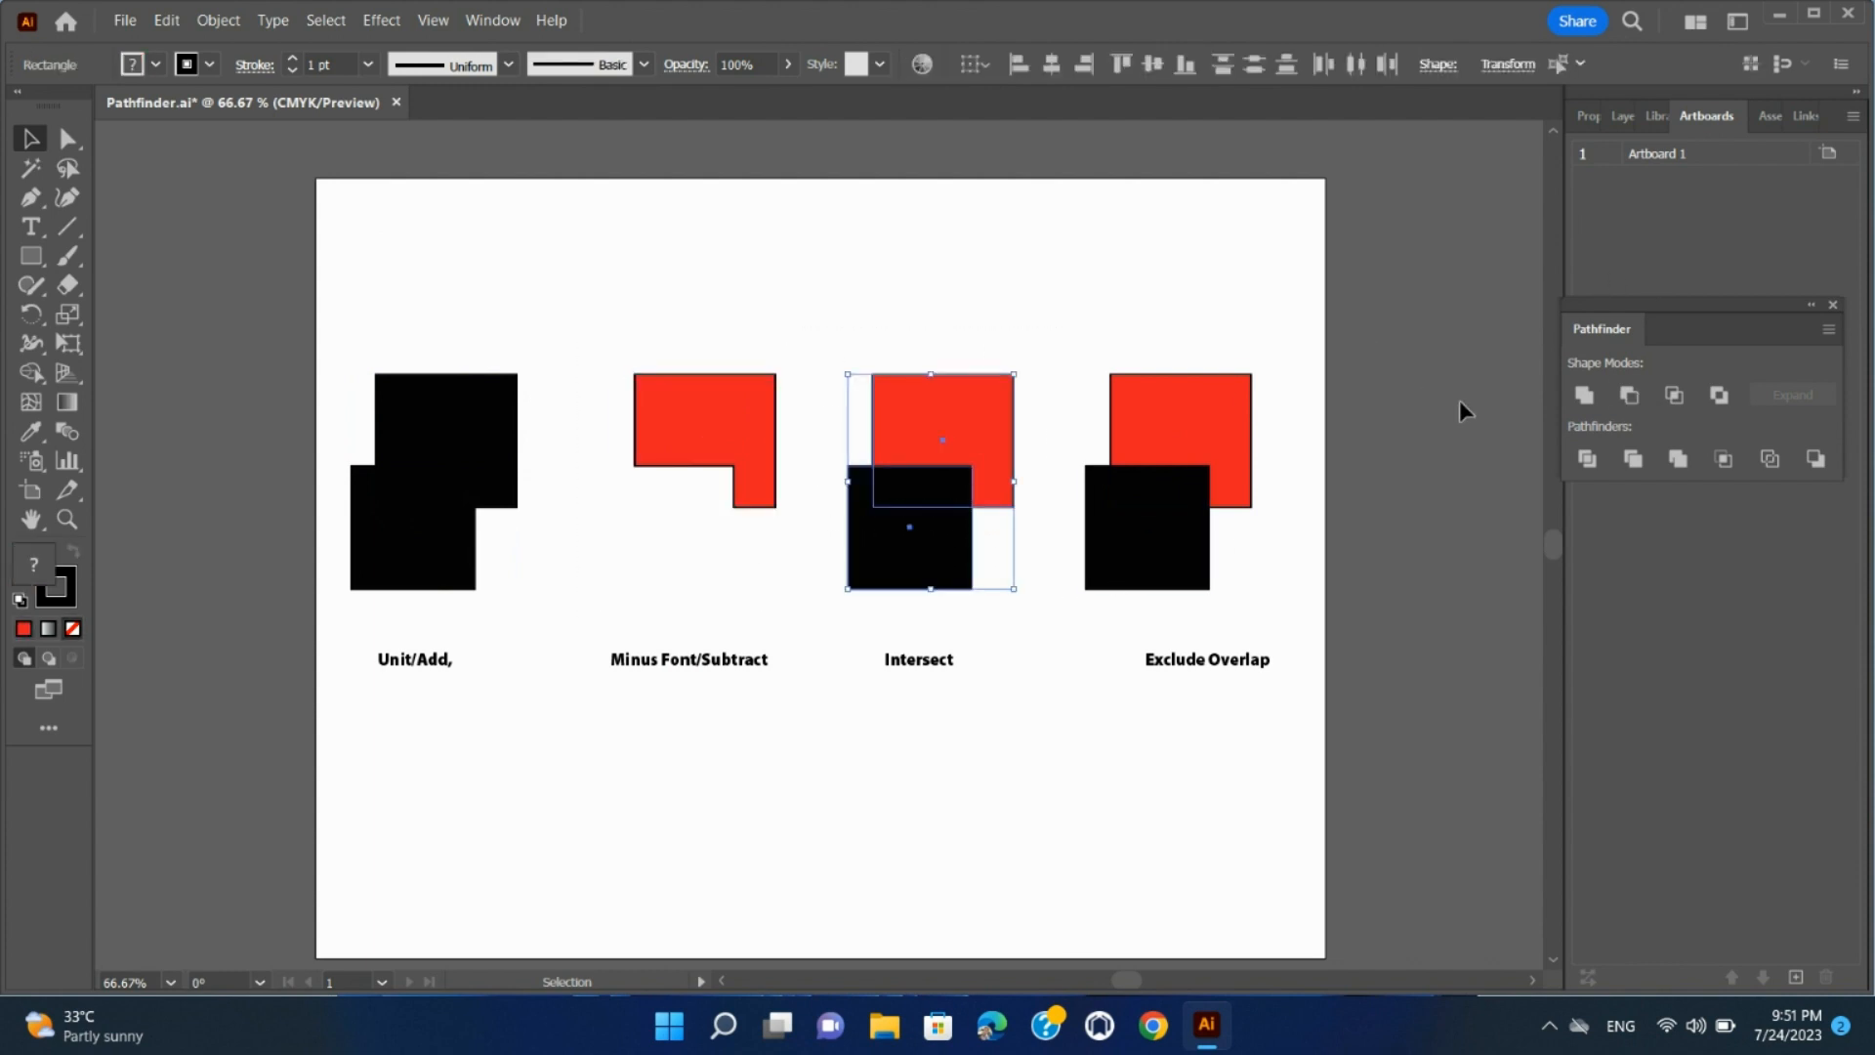
click(1674, 394)
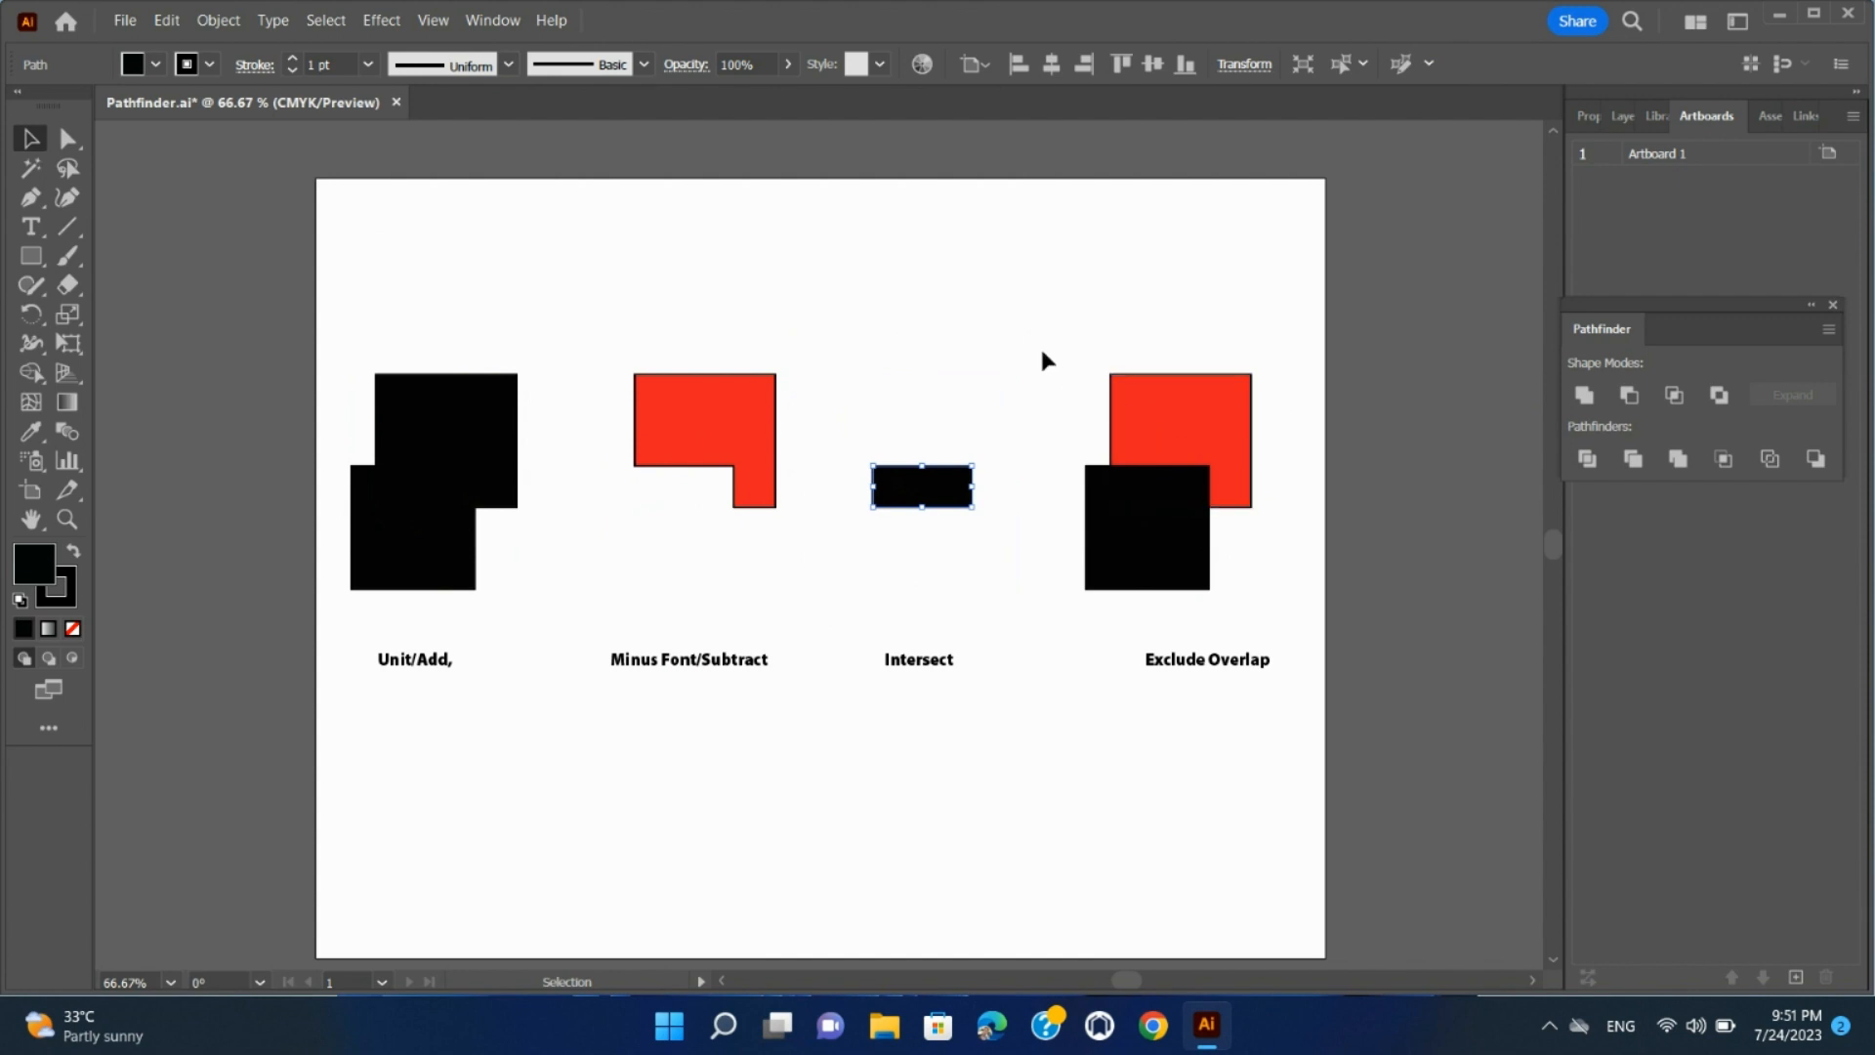
Exclude the overlap of the red and black squares above the Exclude Overlap label, and deselect the result
drag(1044, 343, 1296, 606)
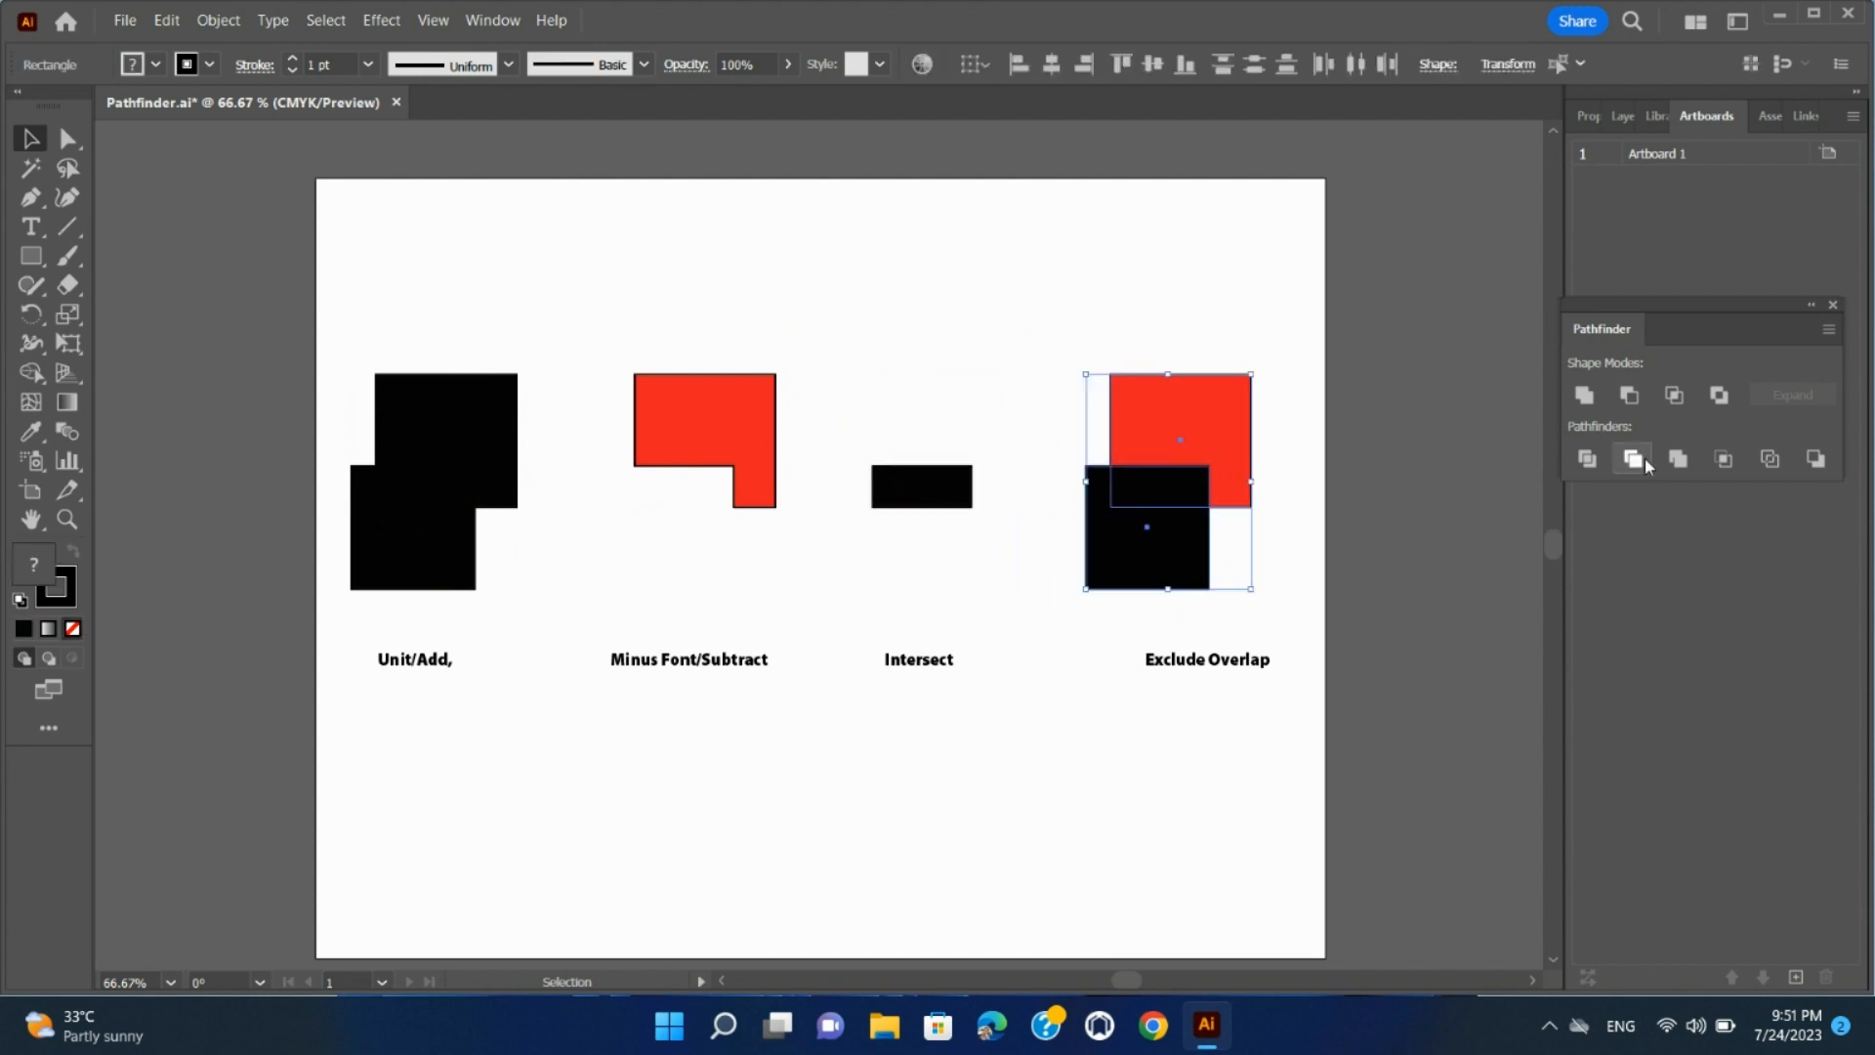
click(1718, 396)
click(872, 306)
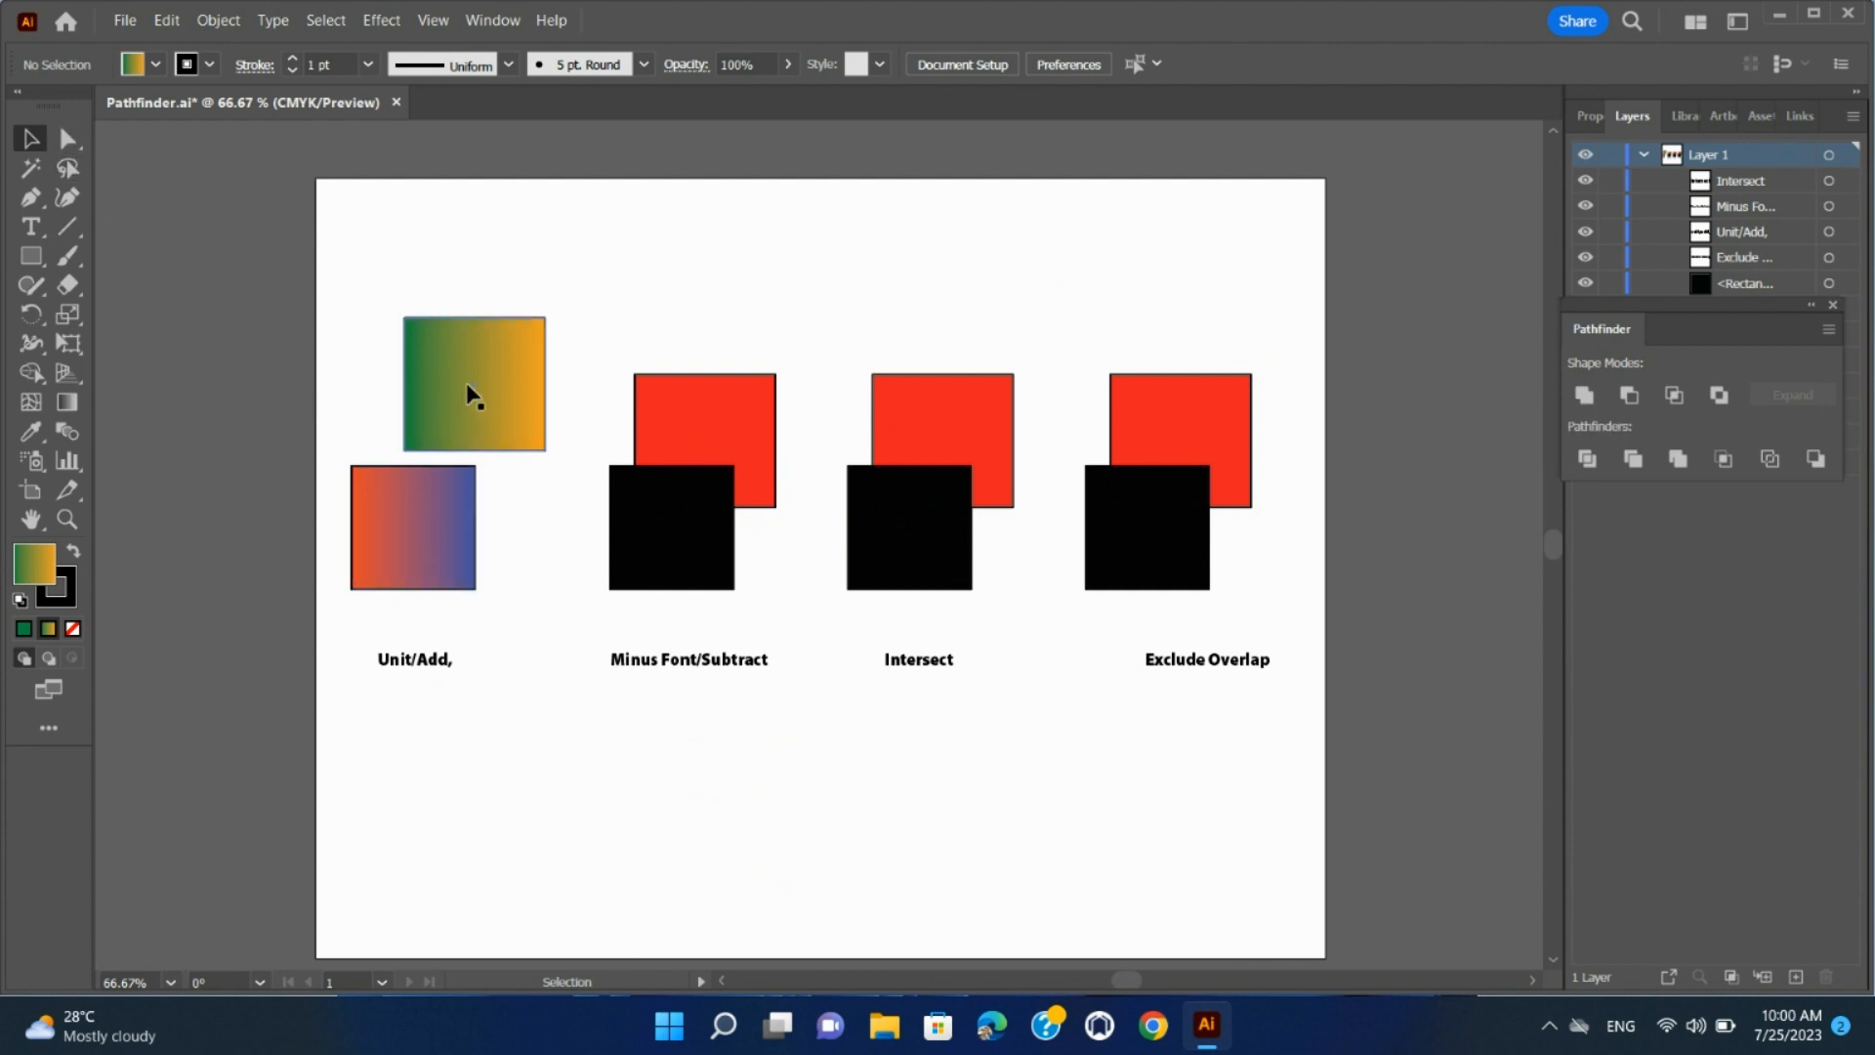
Unite the two separate gradient rectangles, and shift the upper one slightly up and to the right with Direct Selection
drag(323, 287, 553, 607)
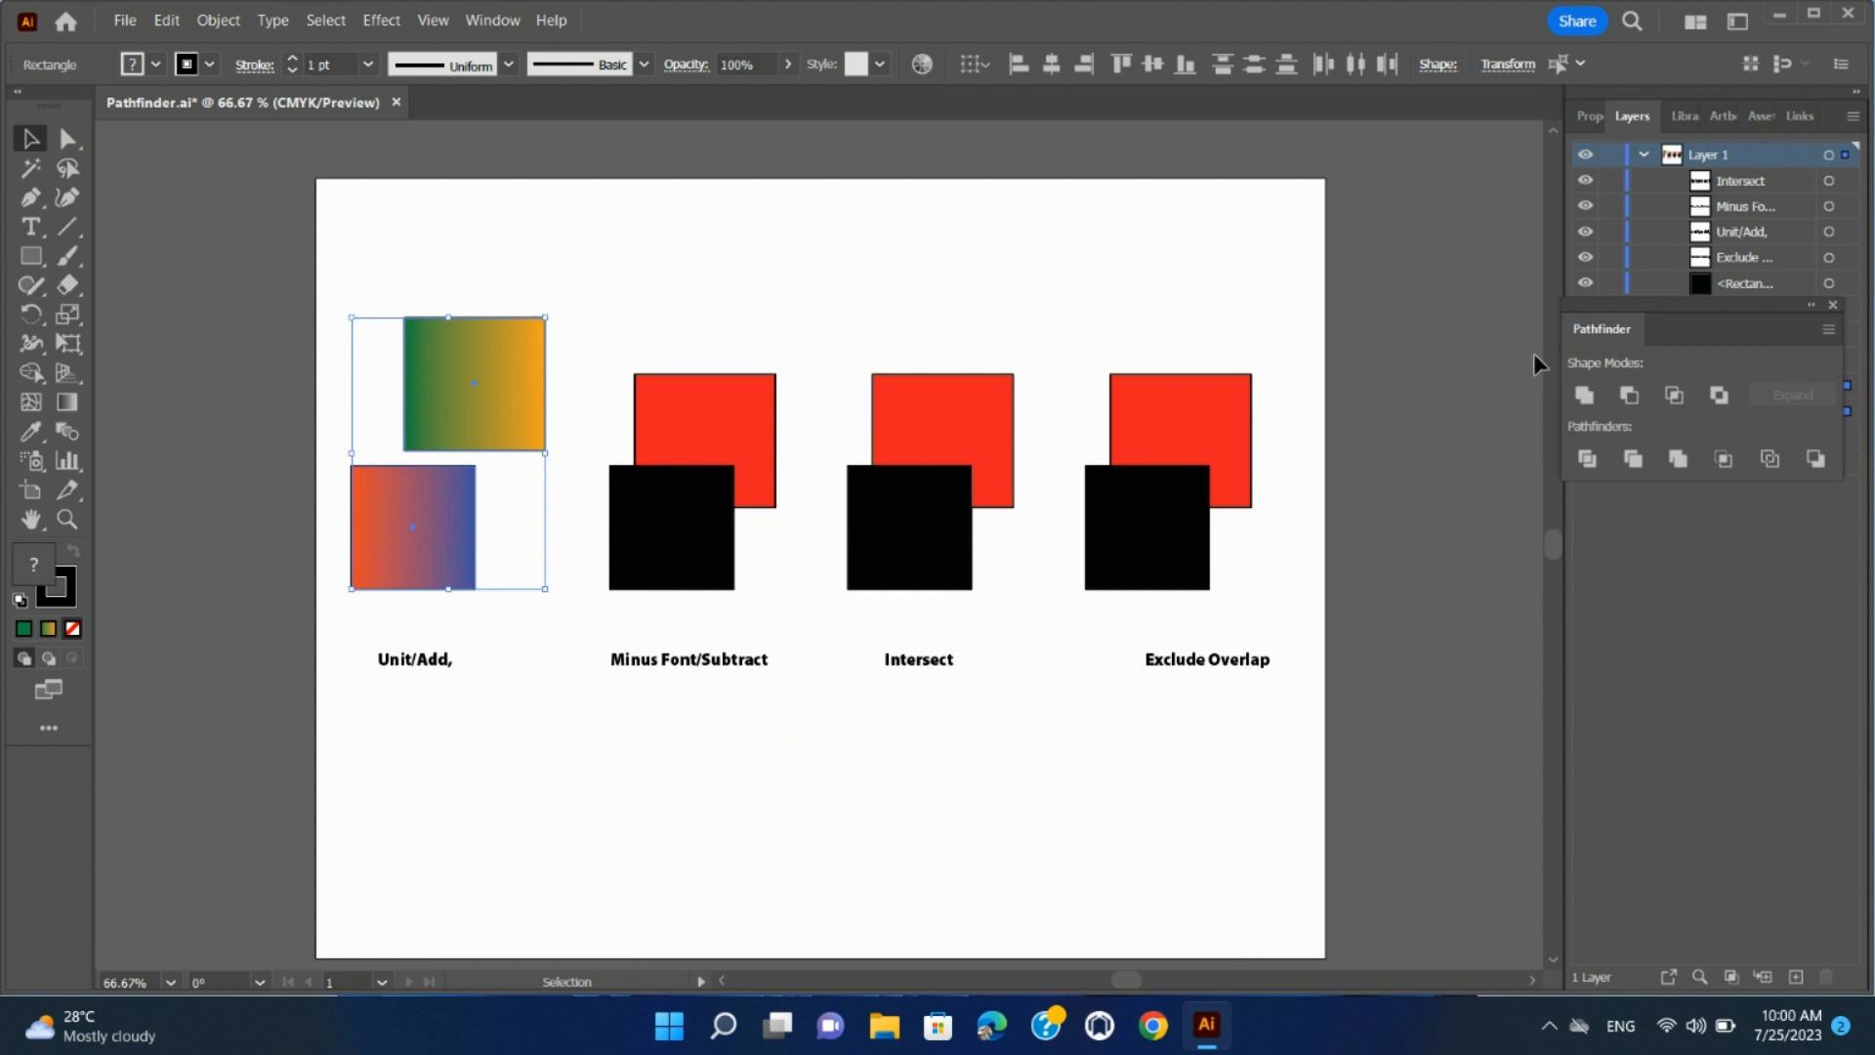
click(1585, 394)
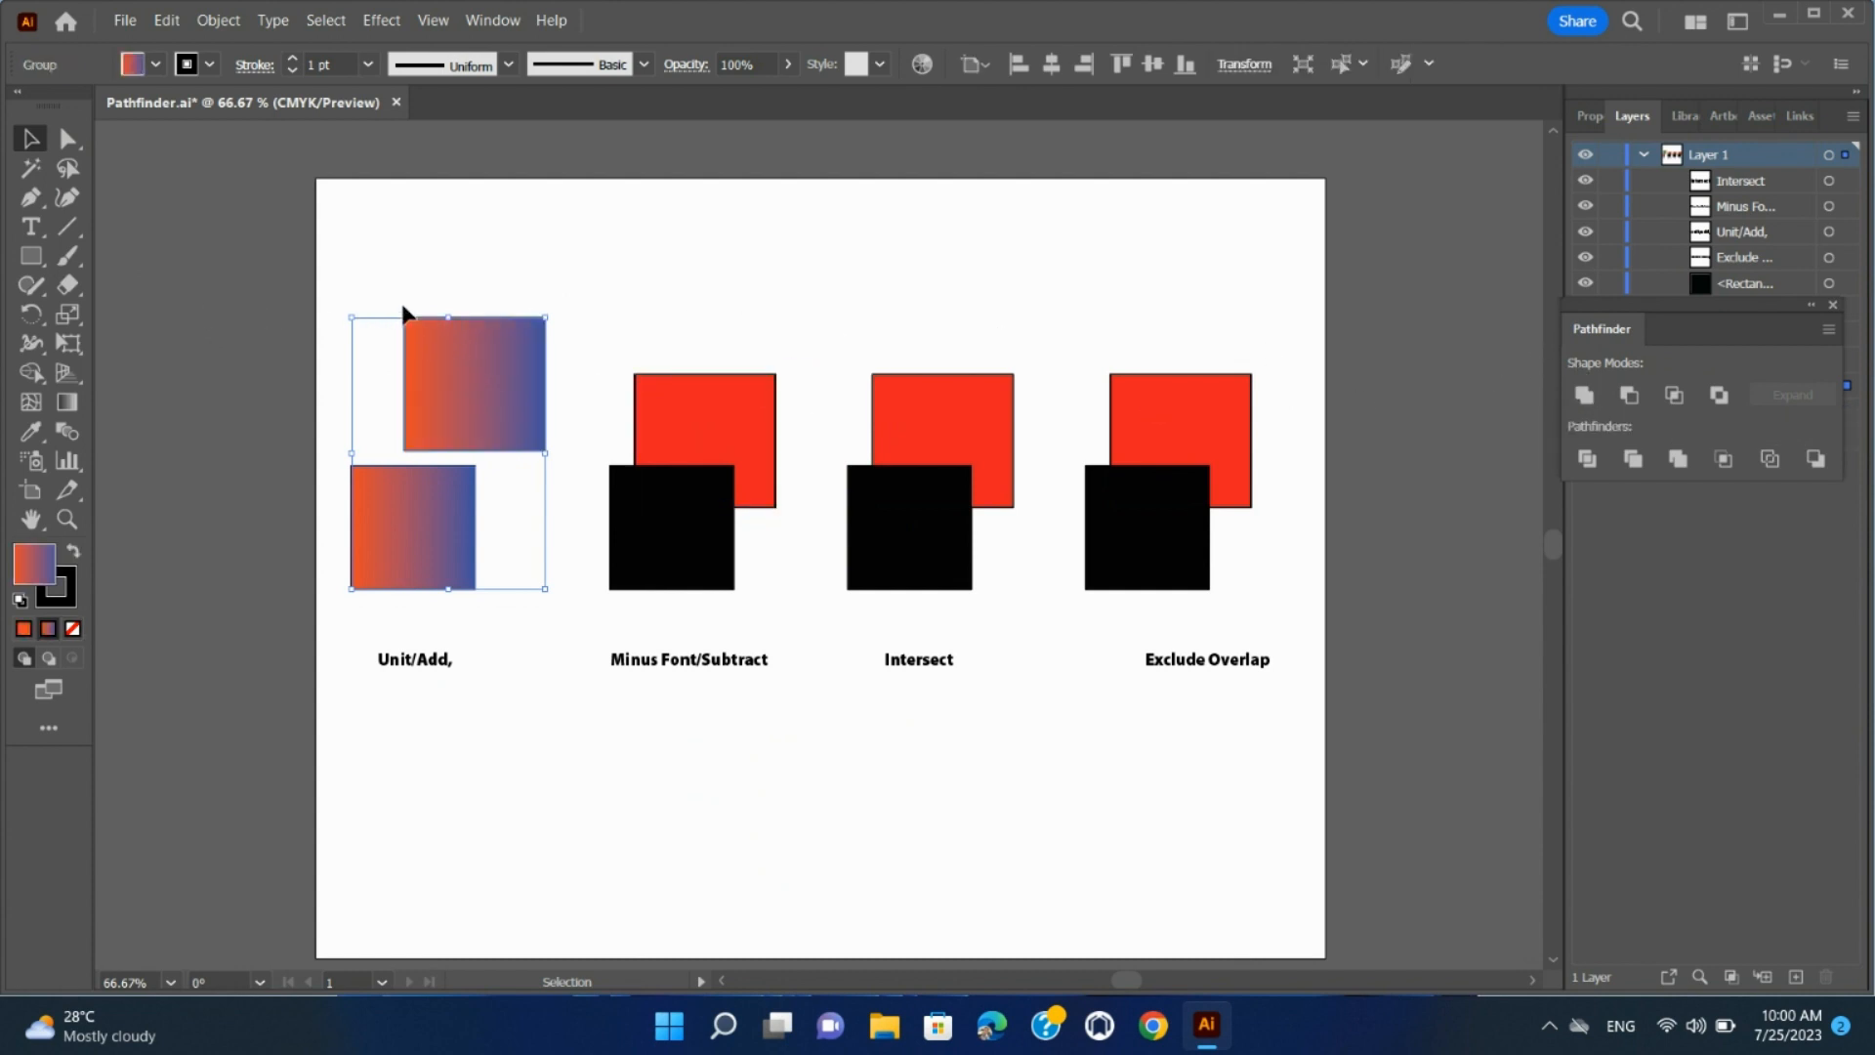
click(68, 139)
mouse_move(465, 379)
mouse_down()
mouse_move(531, 355)
mouse_move(491, 359)
mouse_up()
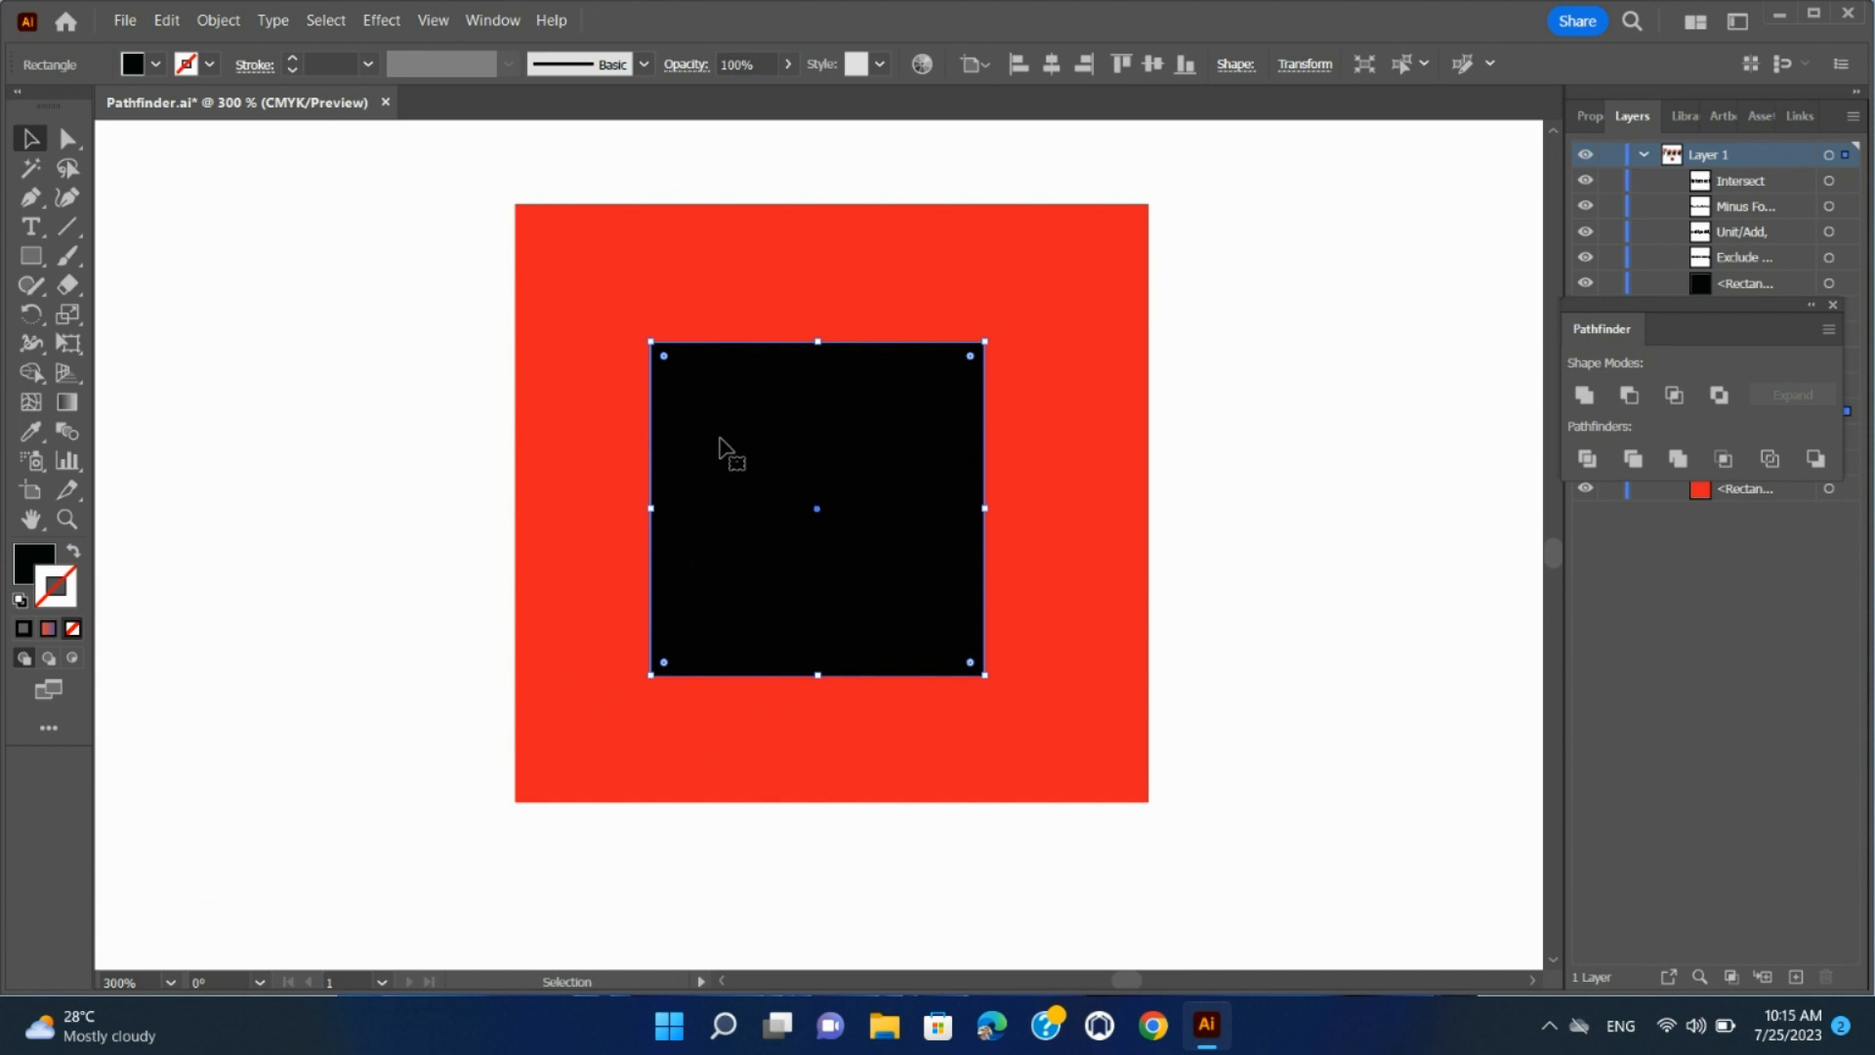
Nudge the black square inside the red one, and align the two squares on their horizontal centres
mouse_move(725, 442)
mouse_down()
mouse_move(771, 407)
mouse_move(728, 465)
mouse_move(725, 436)
mouse_up()
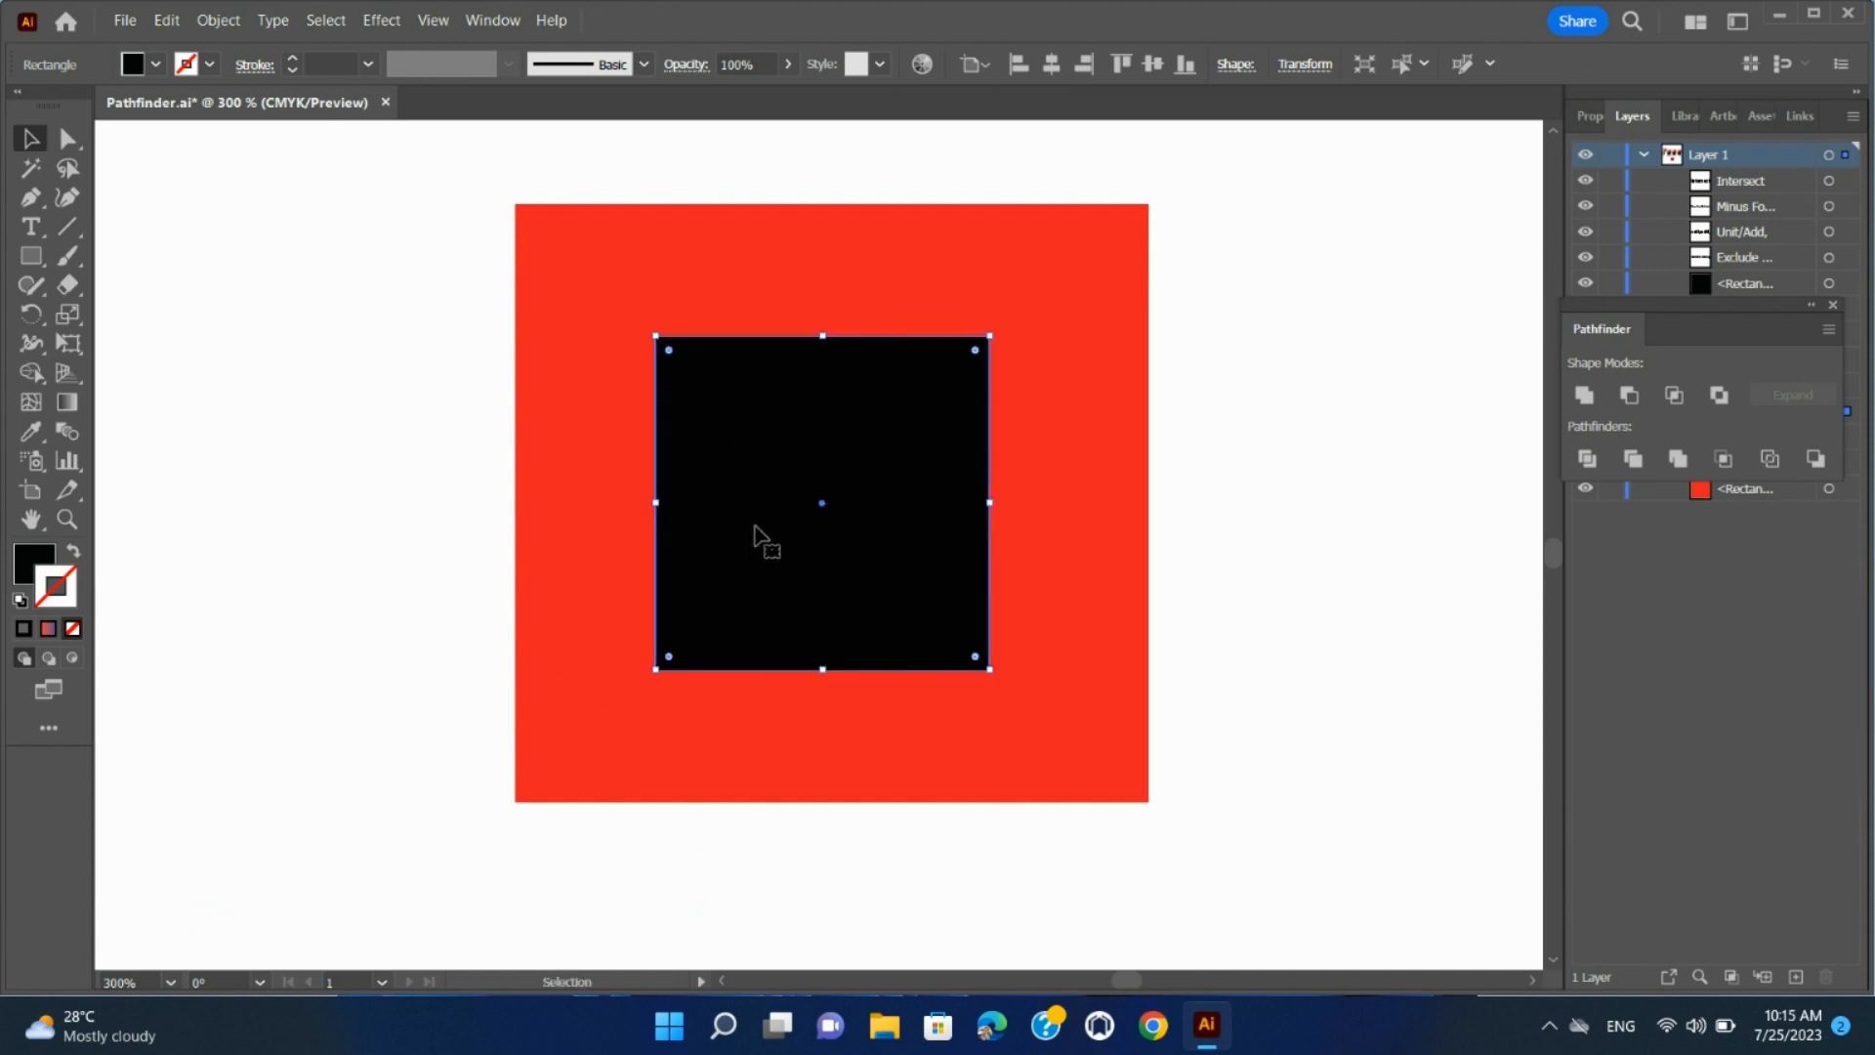
click(500, 187)
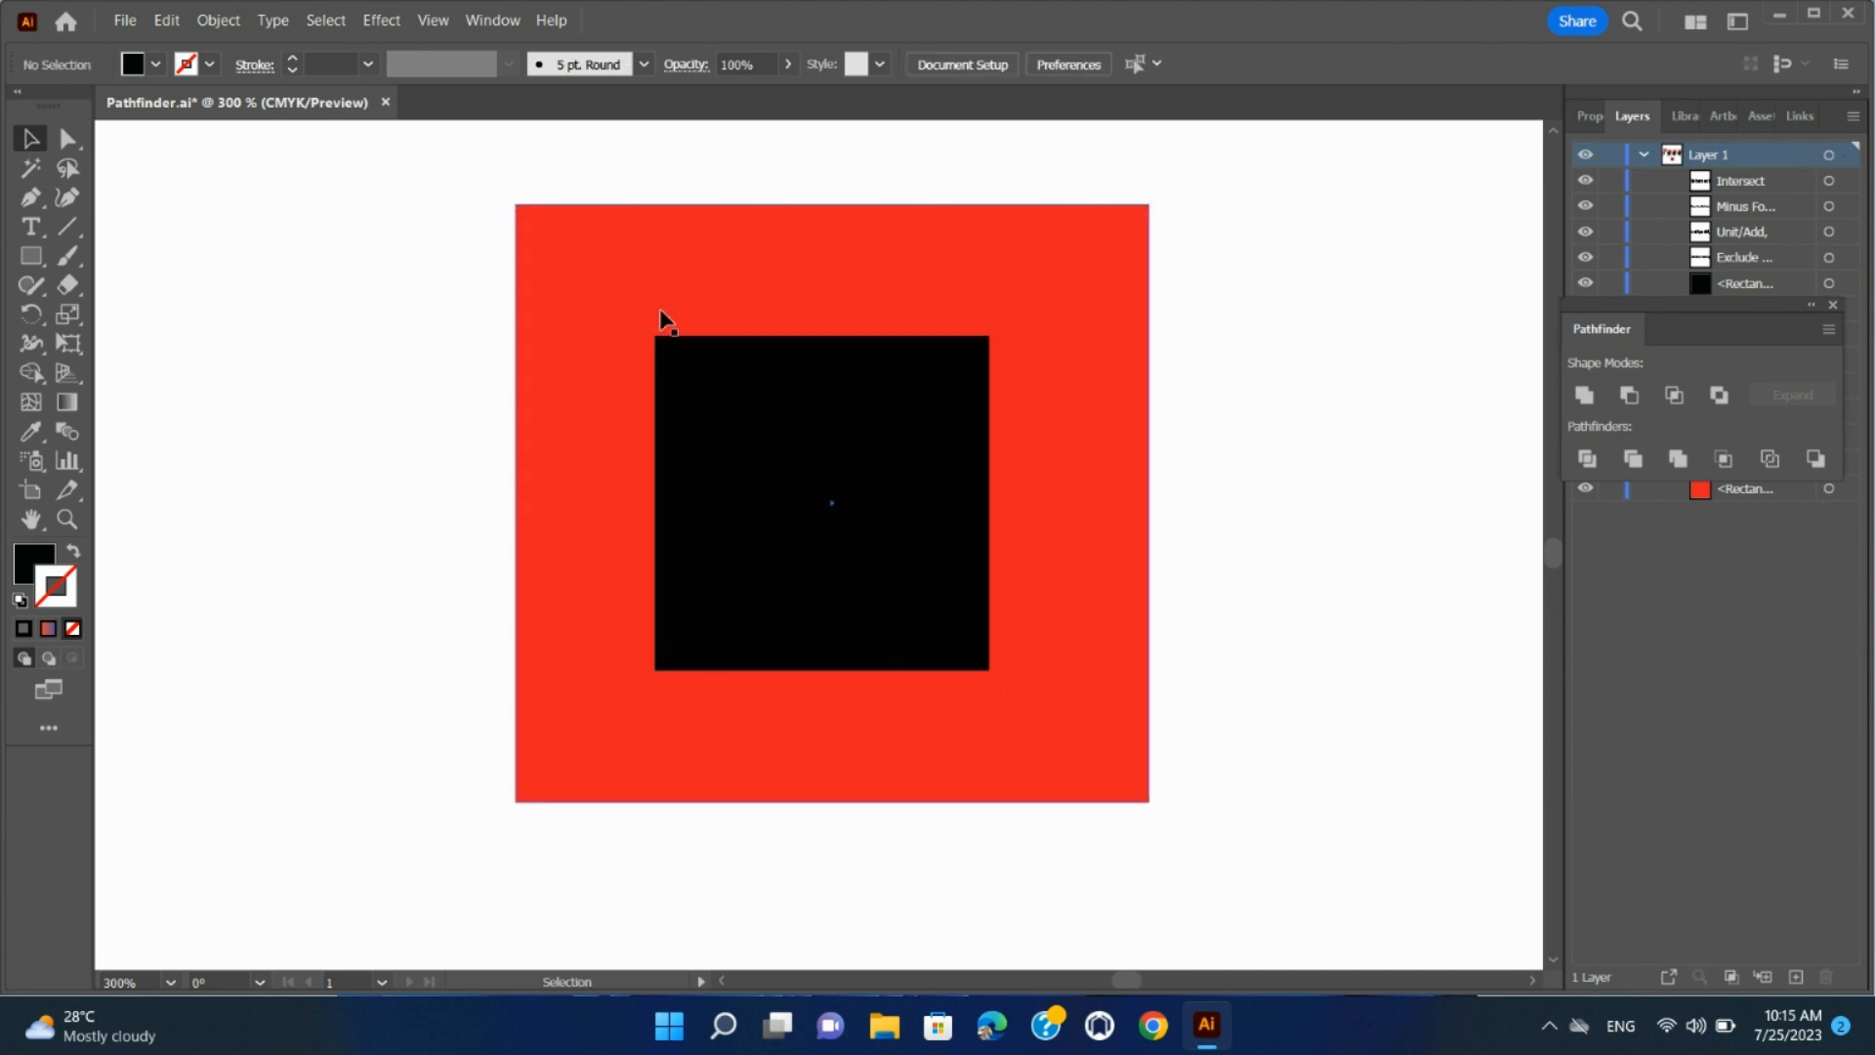
click(774, 406)
drag(489, 183, 1227, 841)
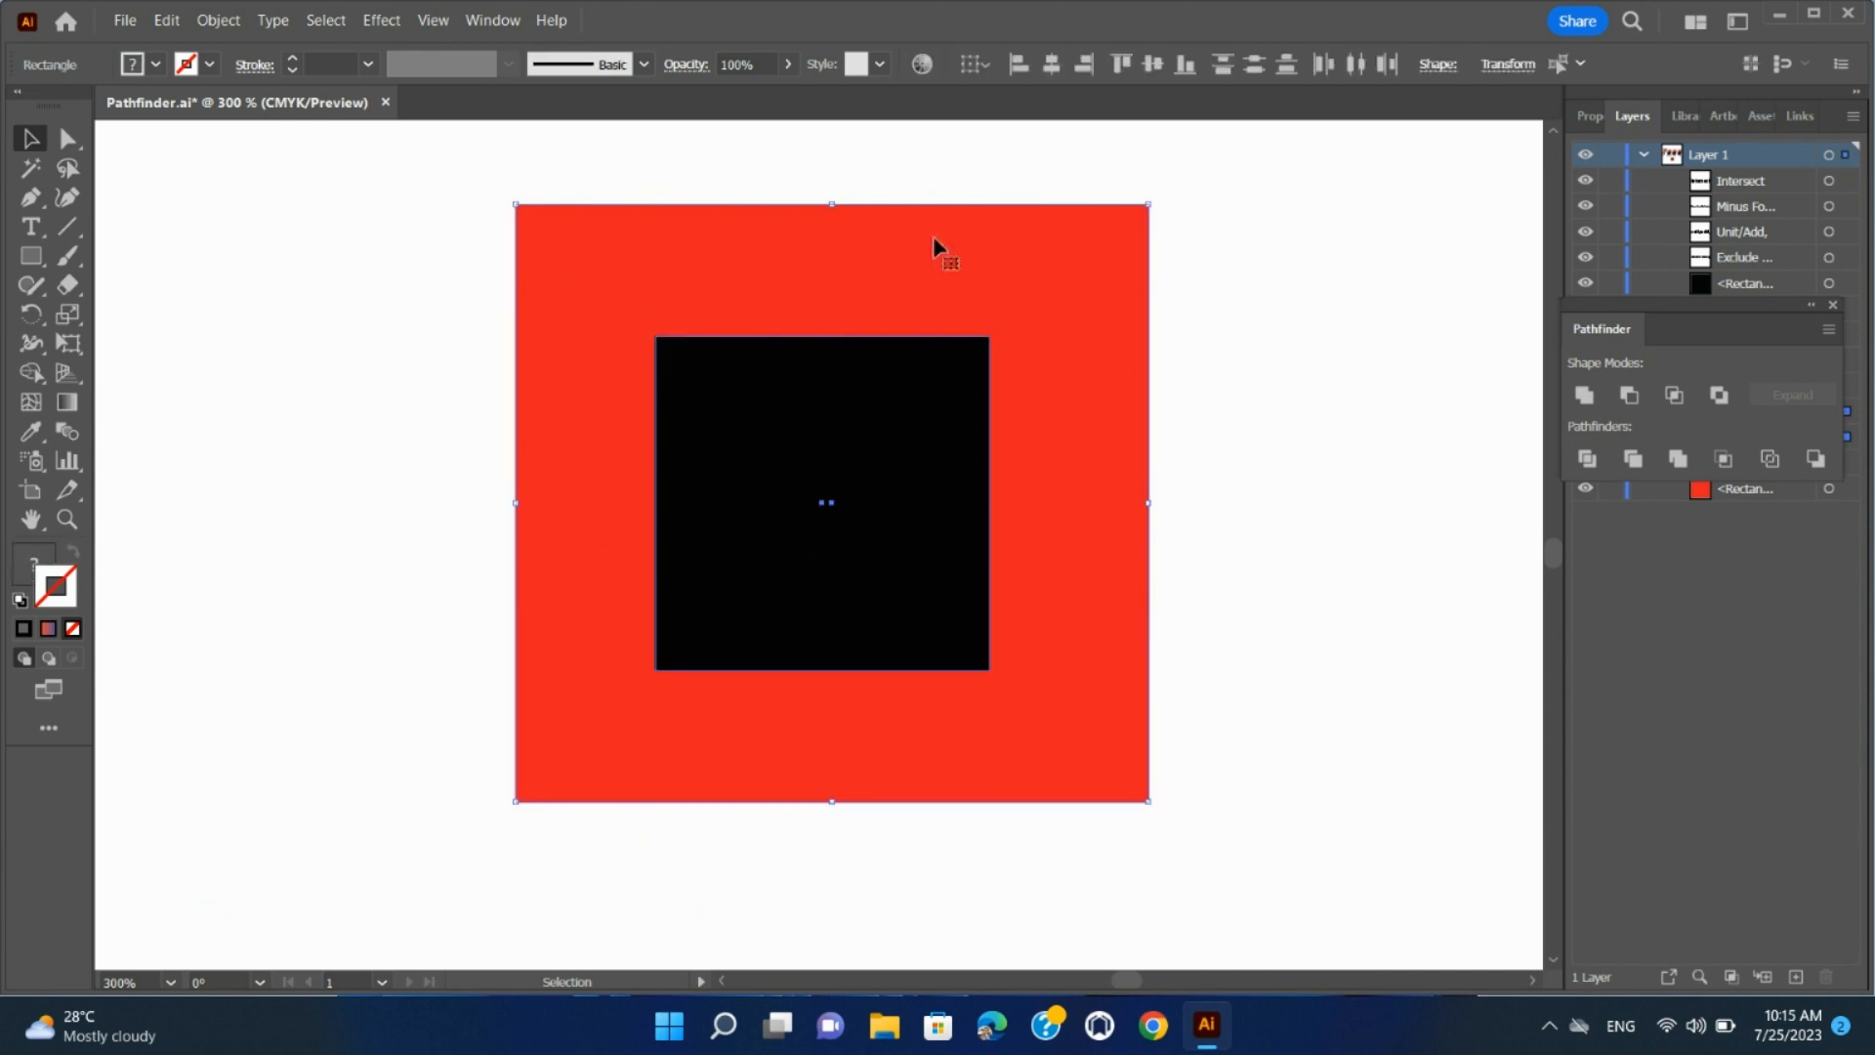
click(1050, 70)
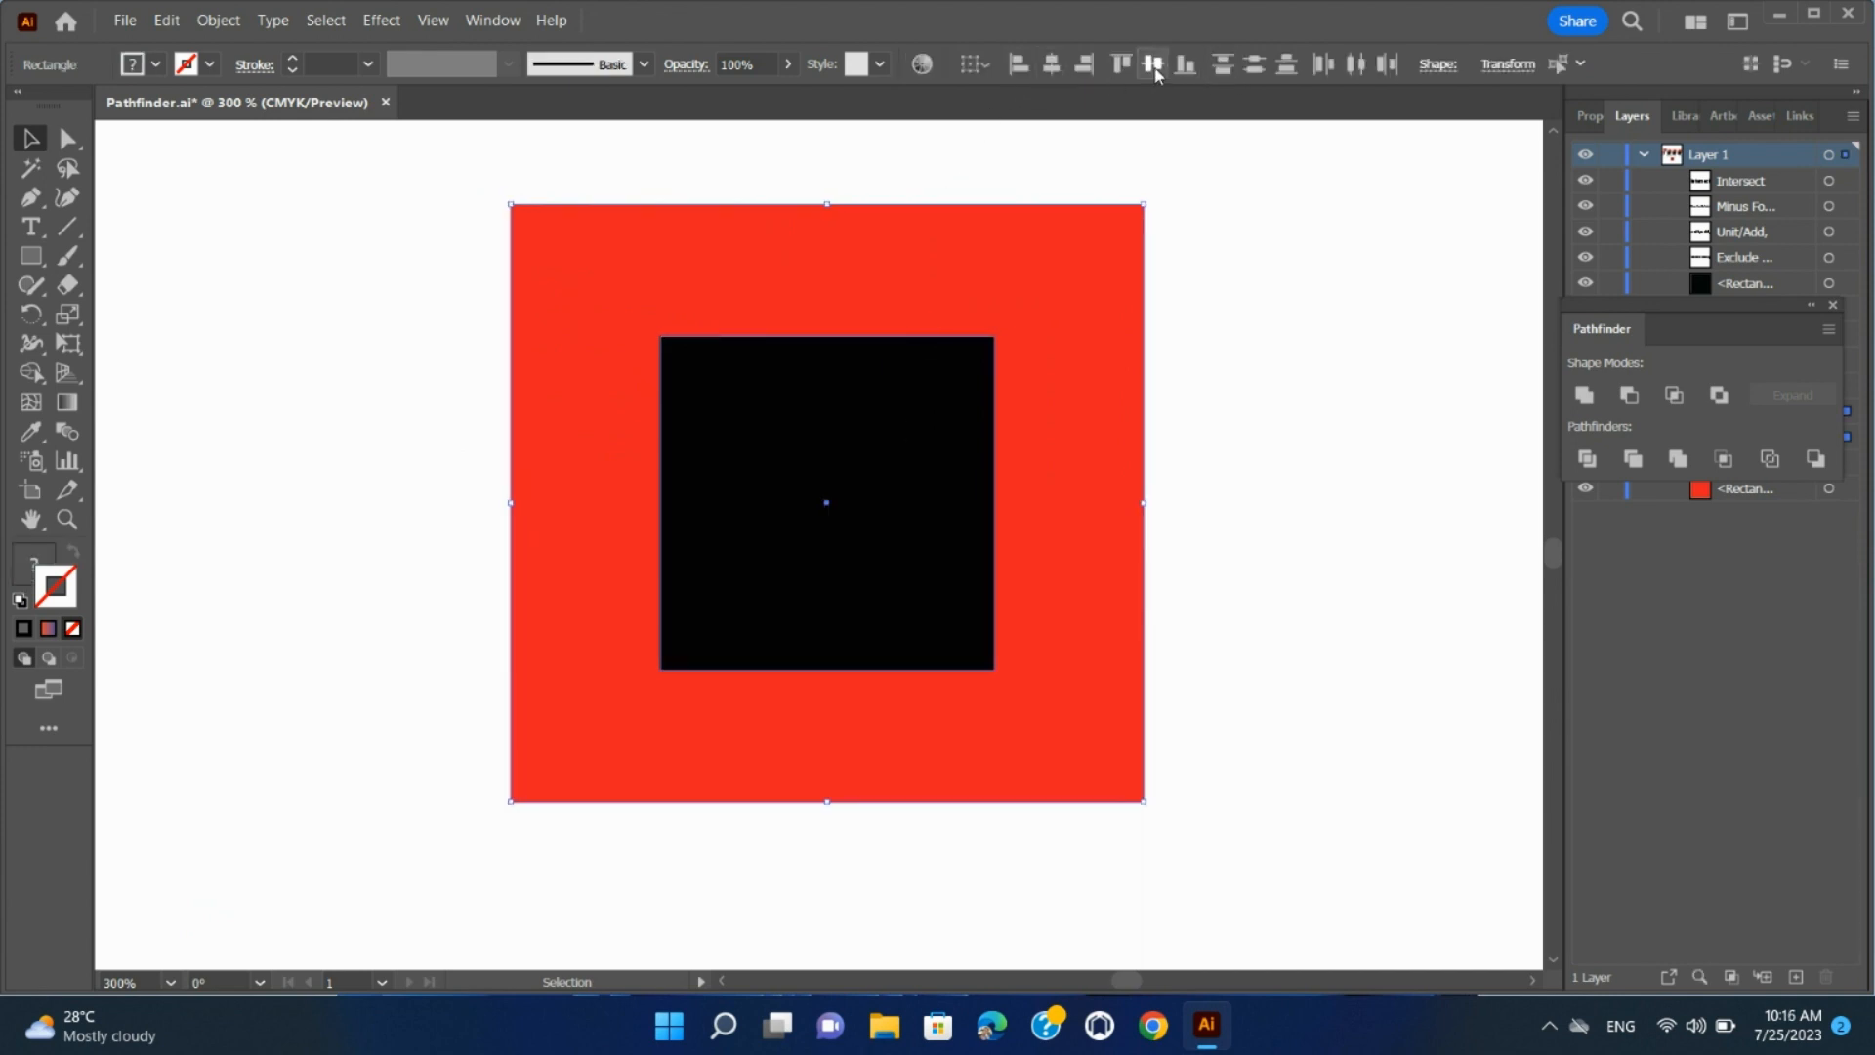
click(1274, 315)
Move the black square slightly to the left inside the red square
click(975, 535)
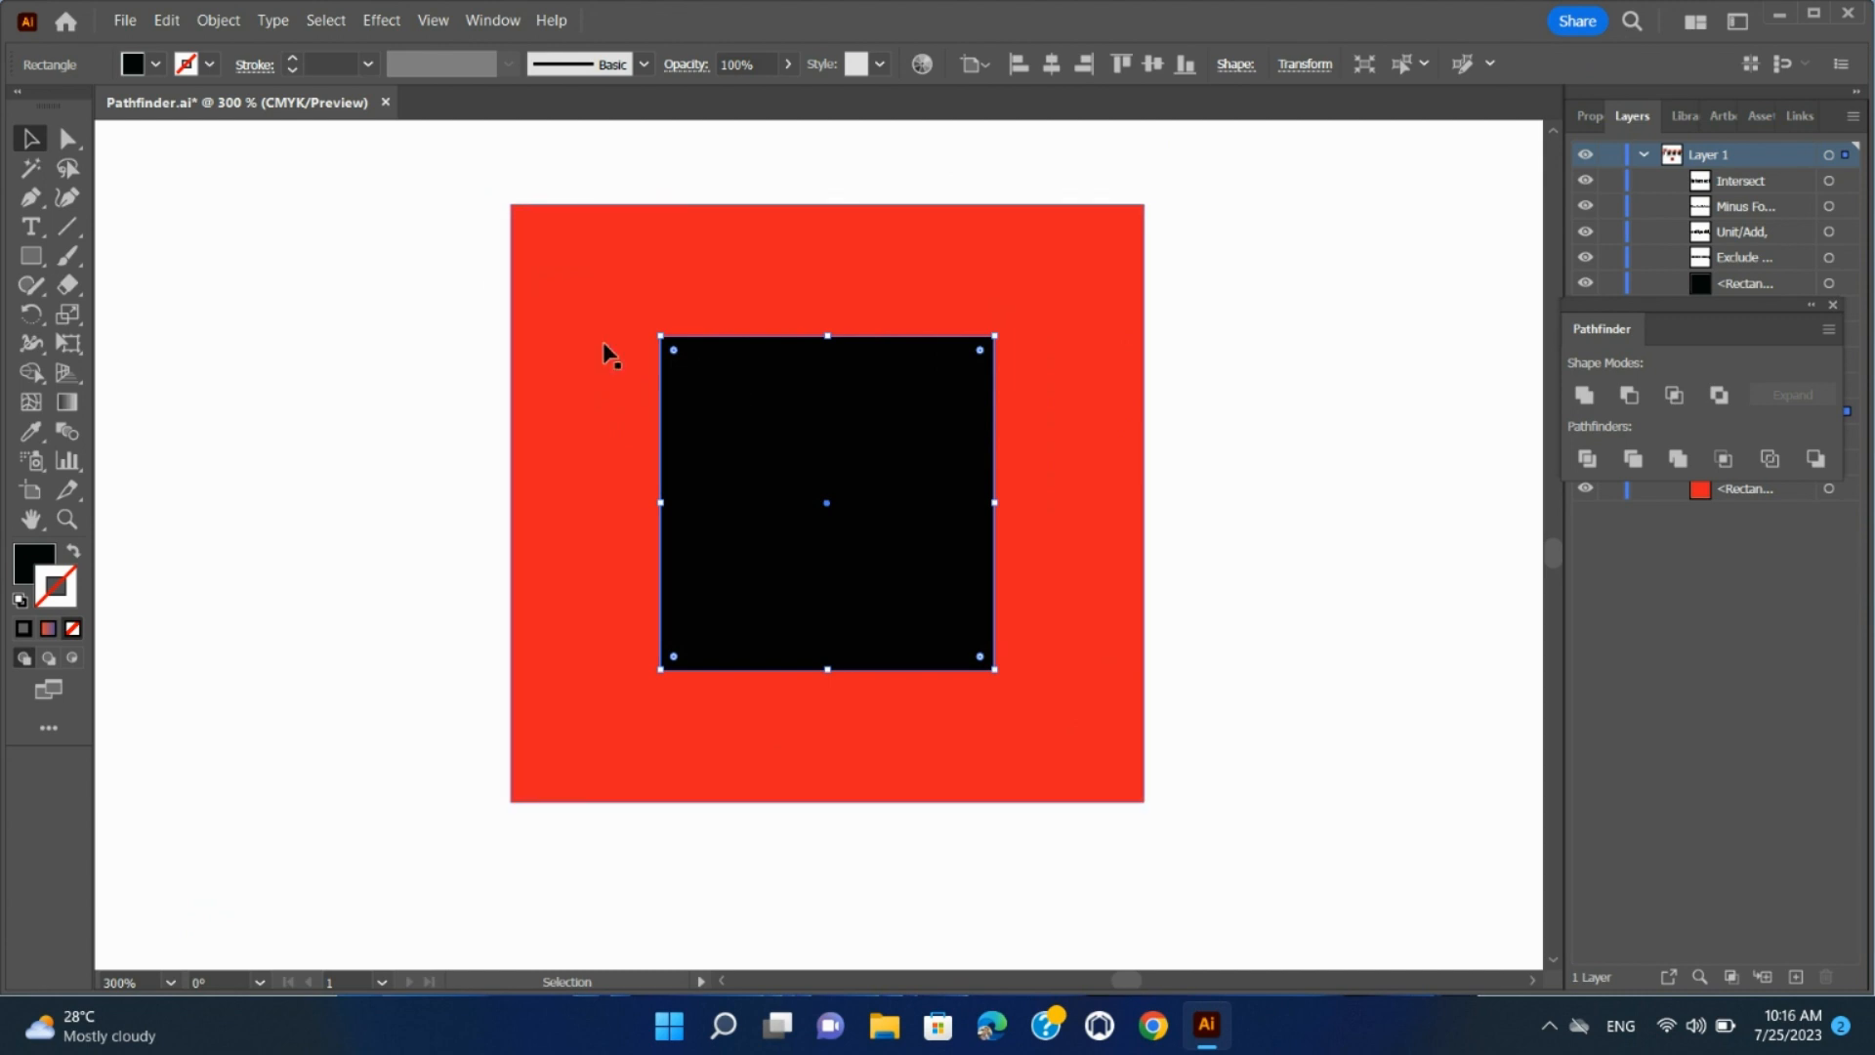
drag(485, 180, 1201, 863)
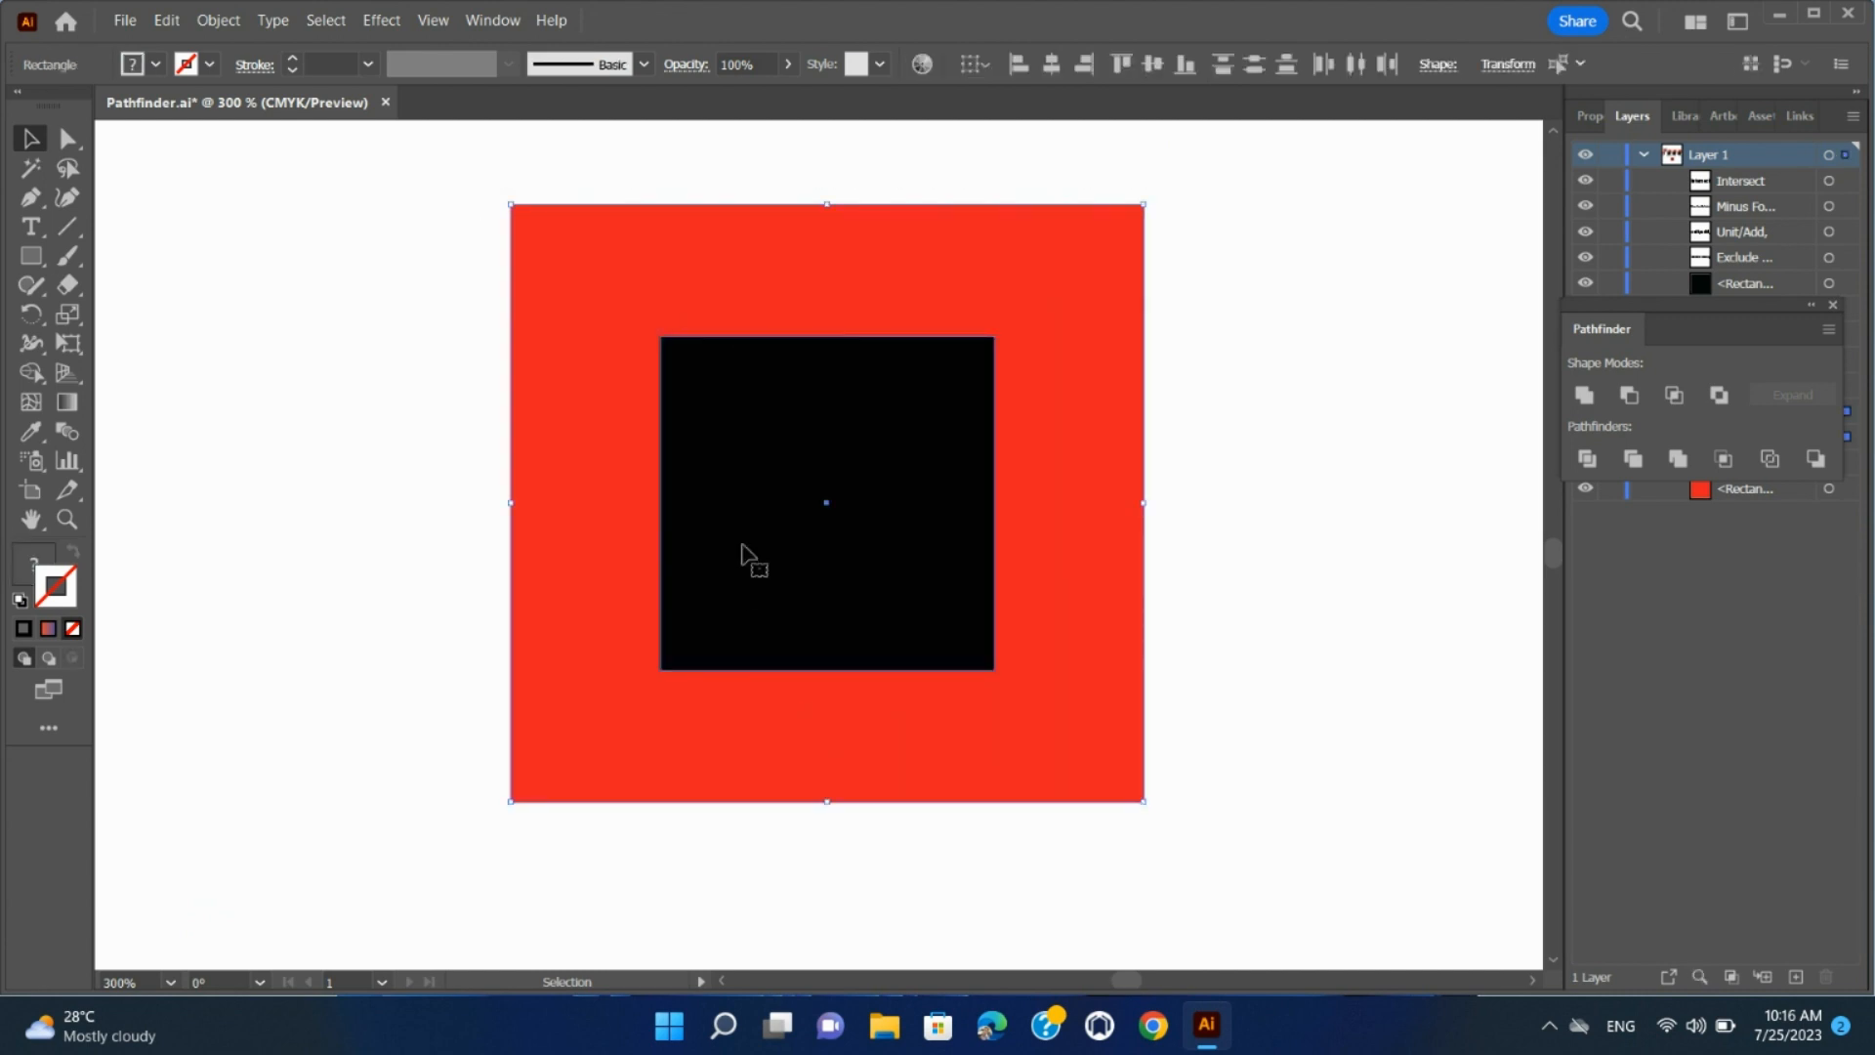
click(466, 368)
drag(772, 415, 755, 415)
Combine the red and black squares into a compound path so the inner square cuts a hole
drag(465, 180, 1206, 849)
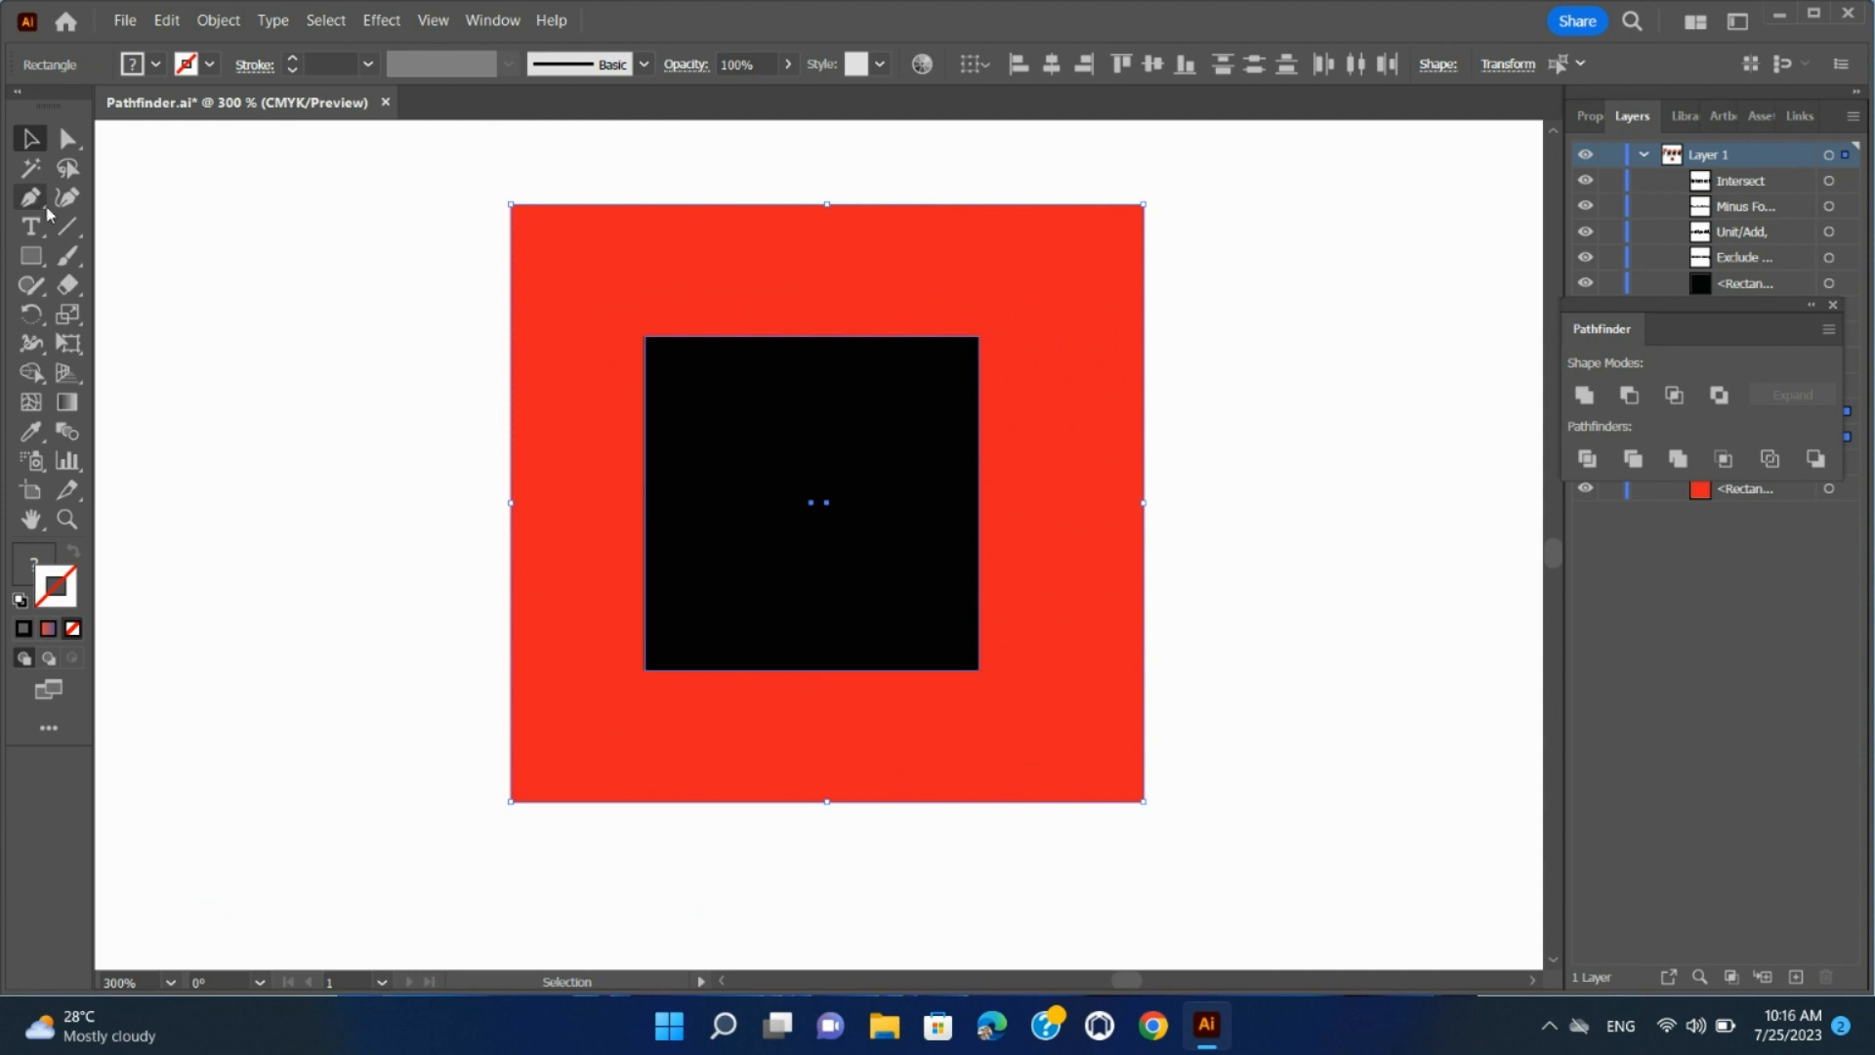
click(221, 24)
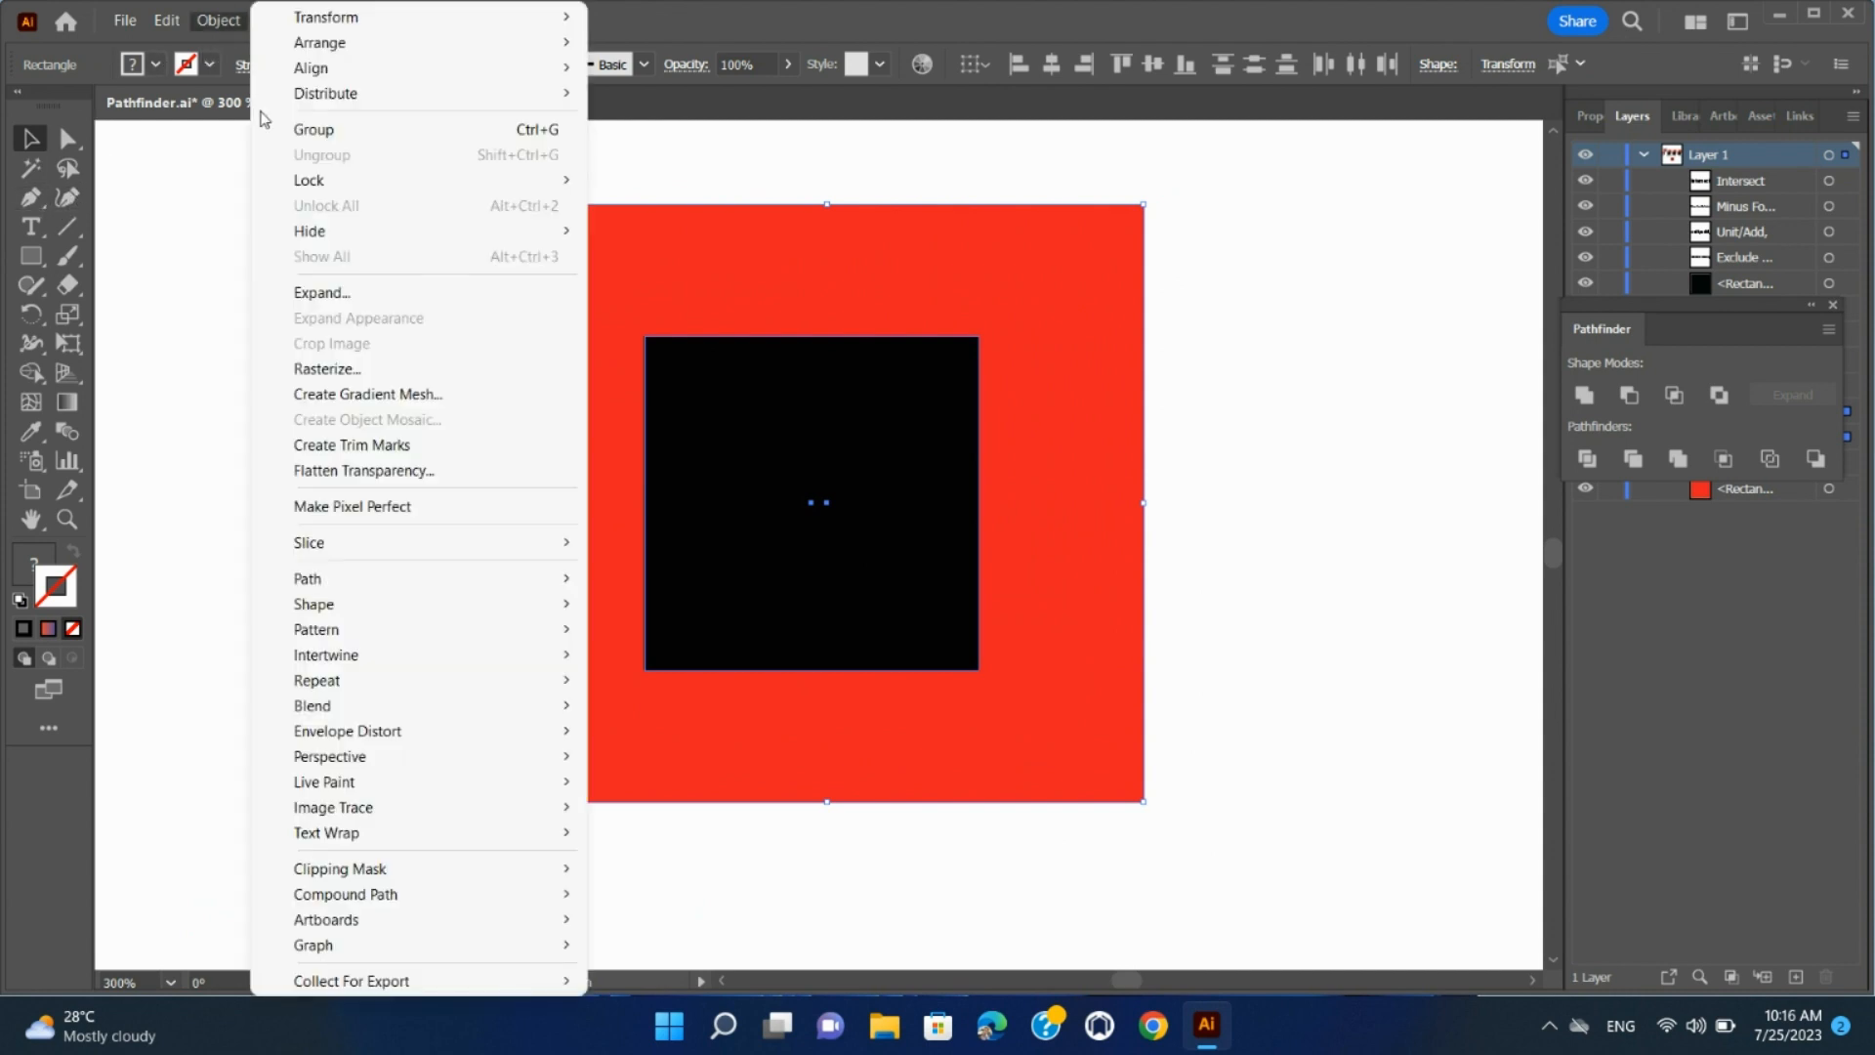
mouse_move(475, 891)
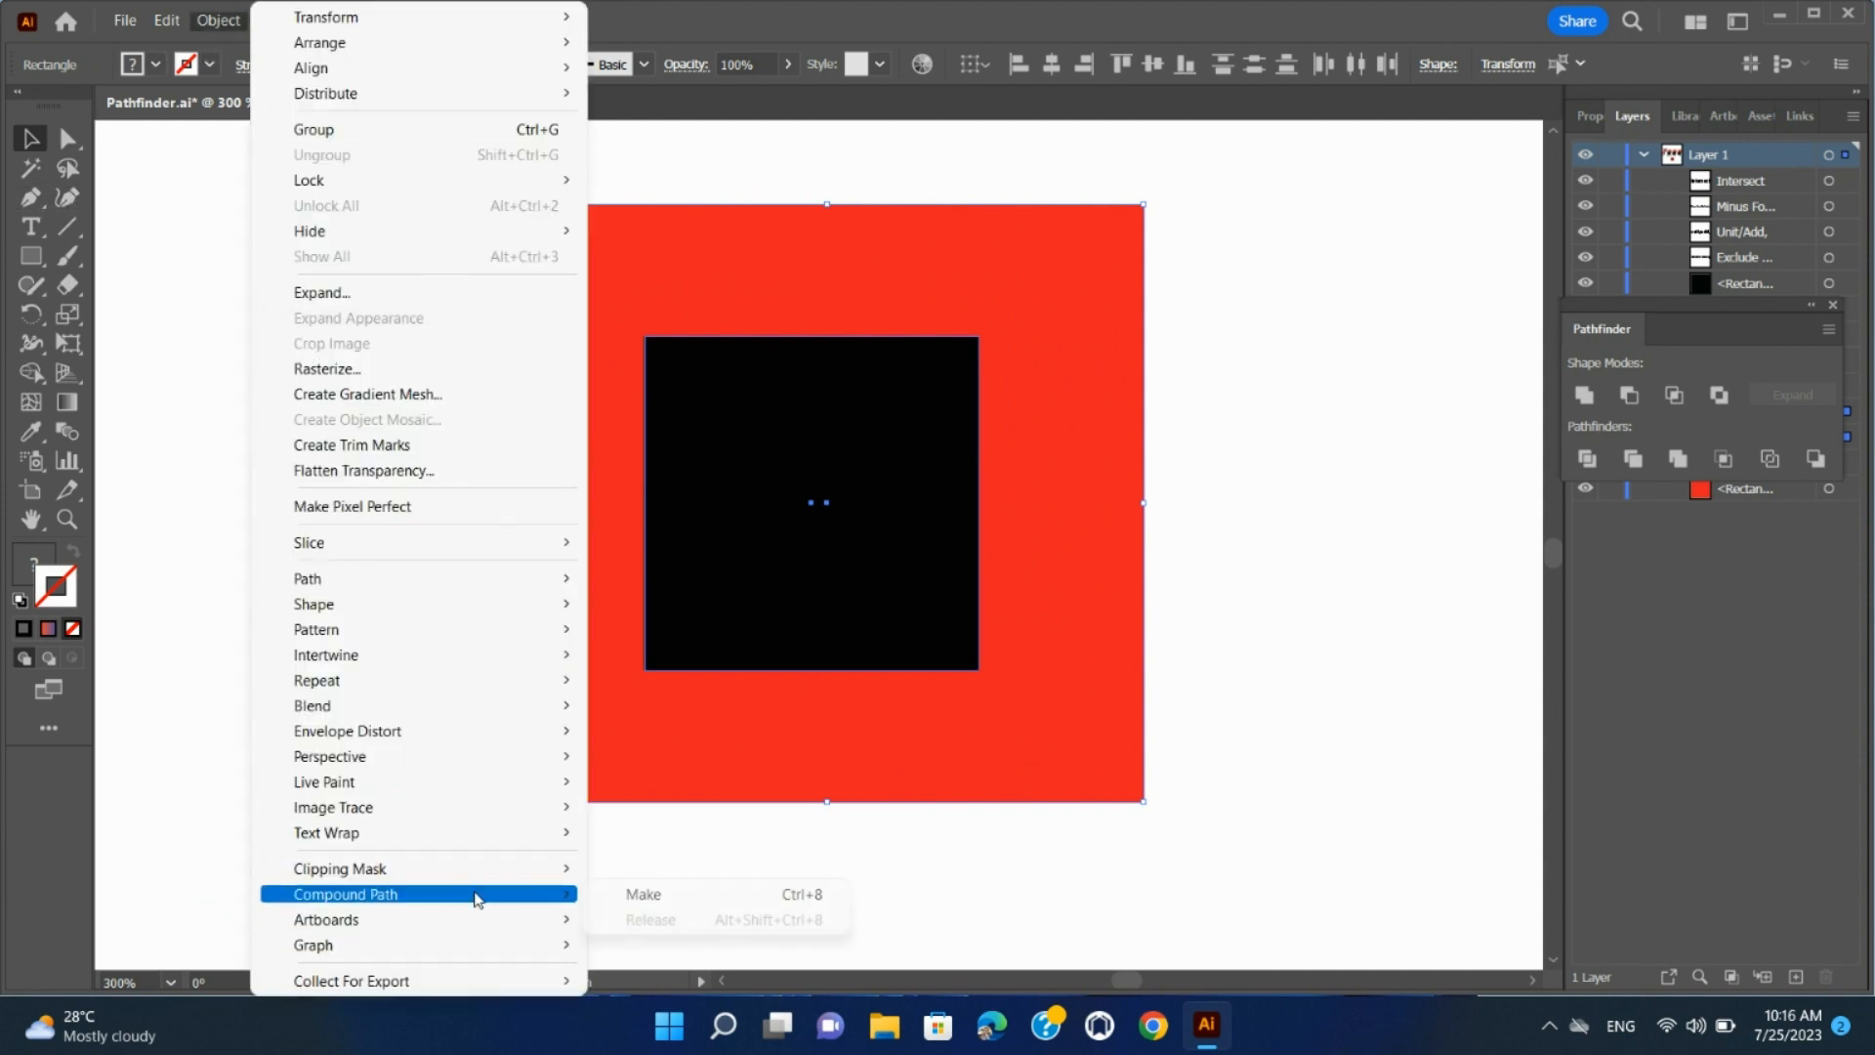
click(626, 895)
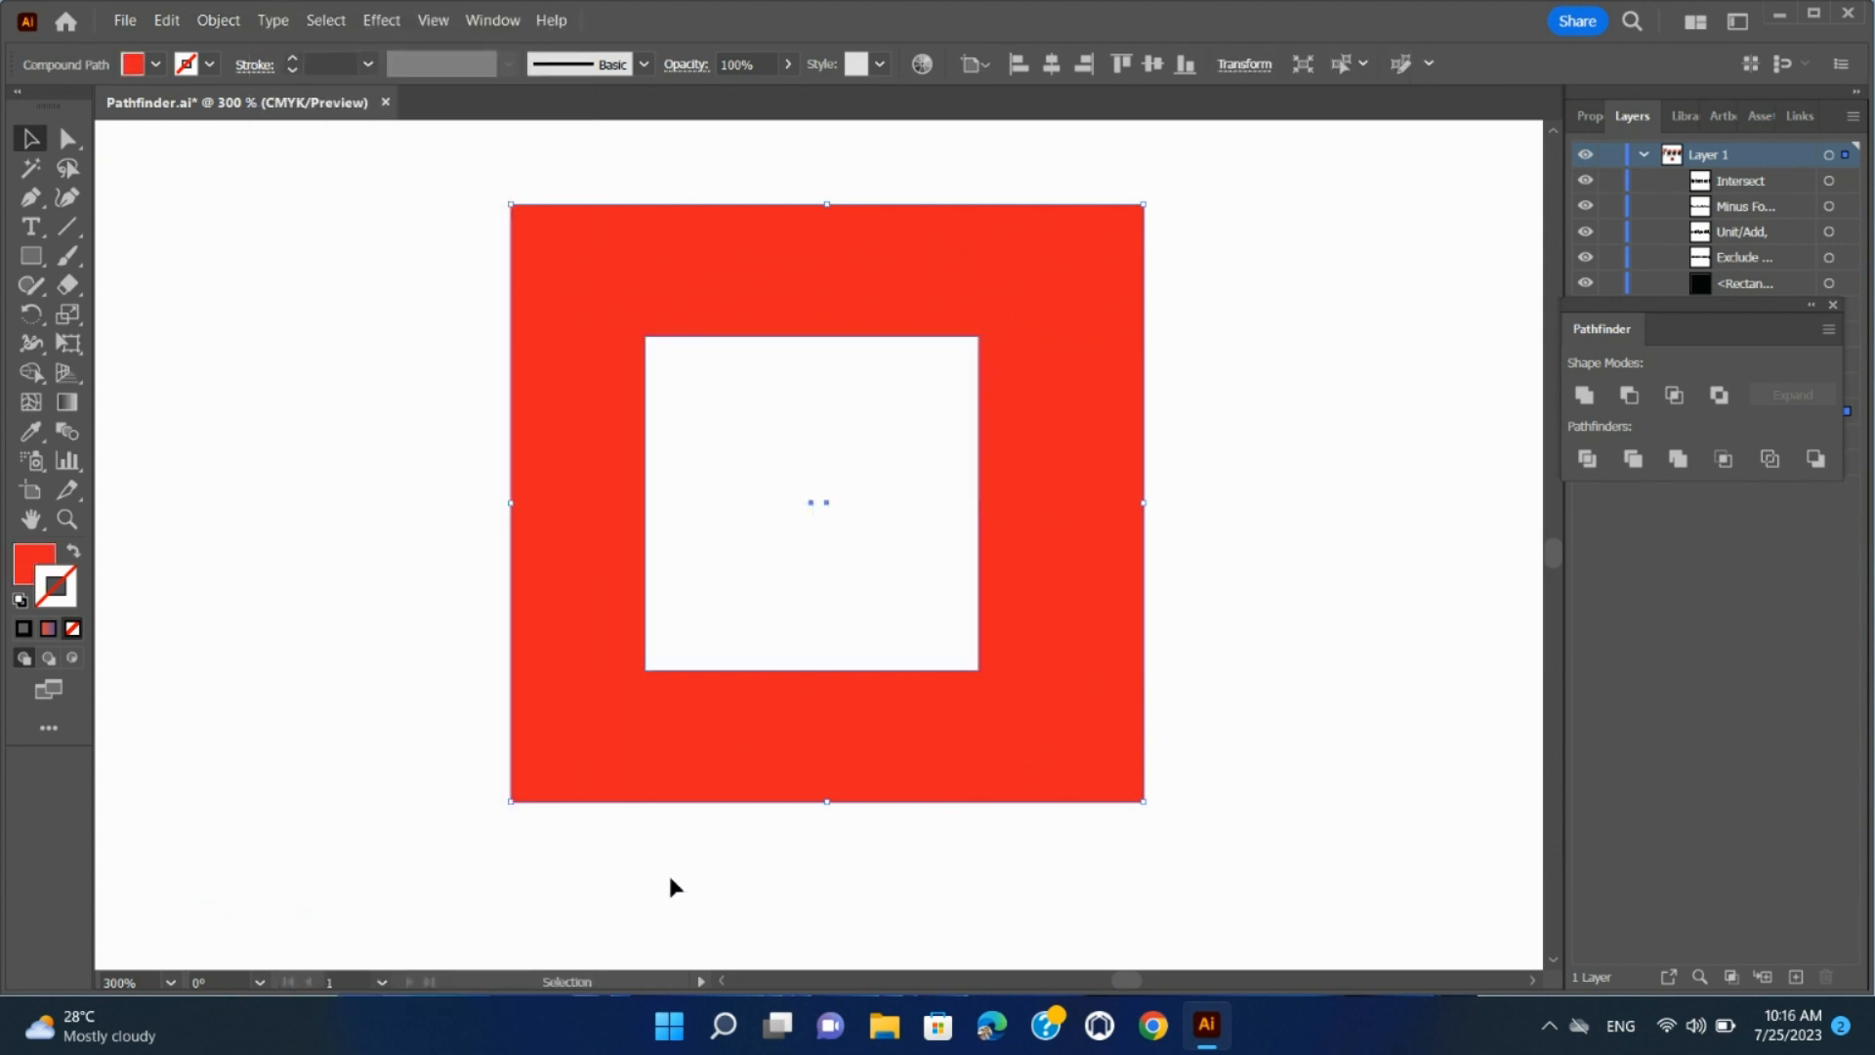
click(414, 489)
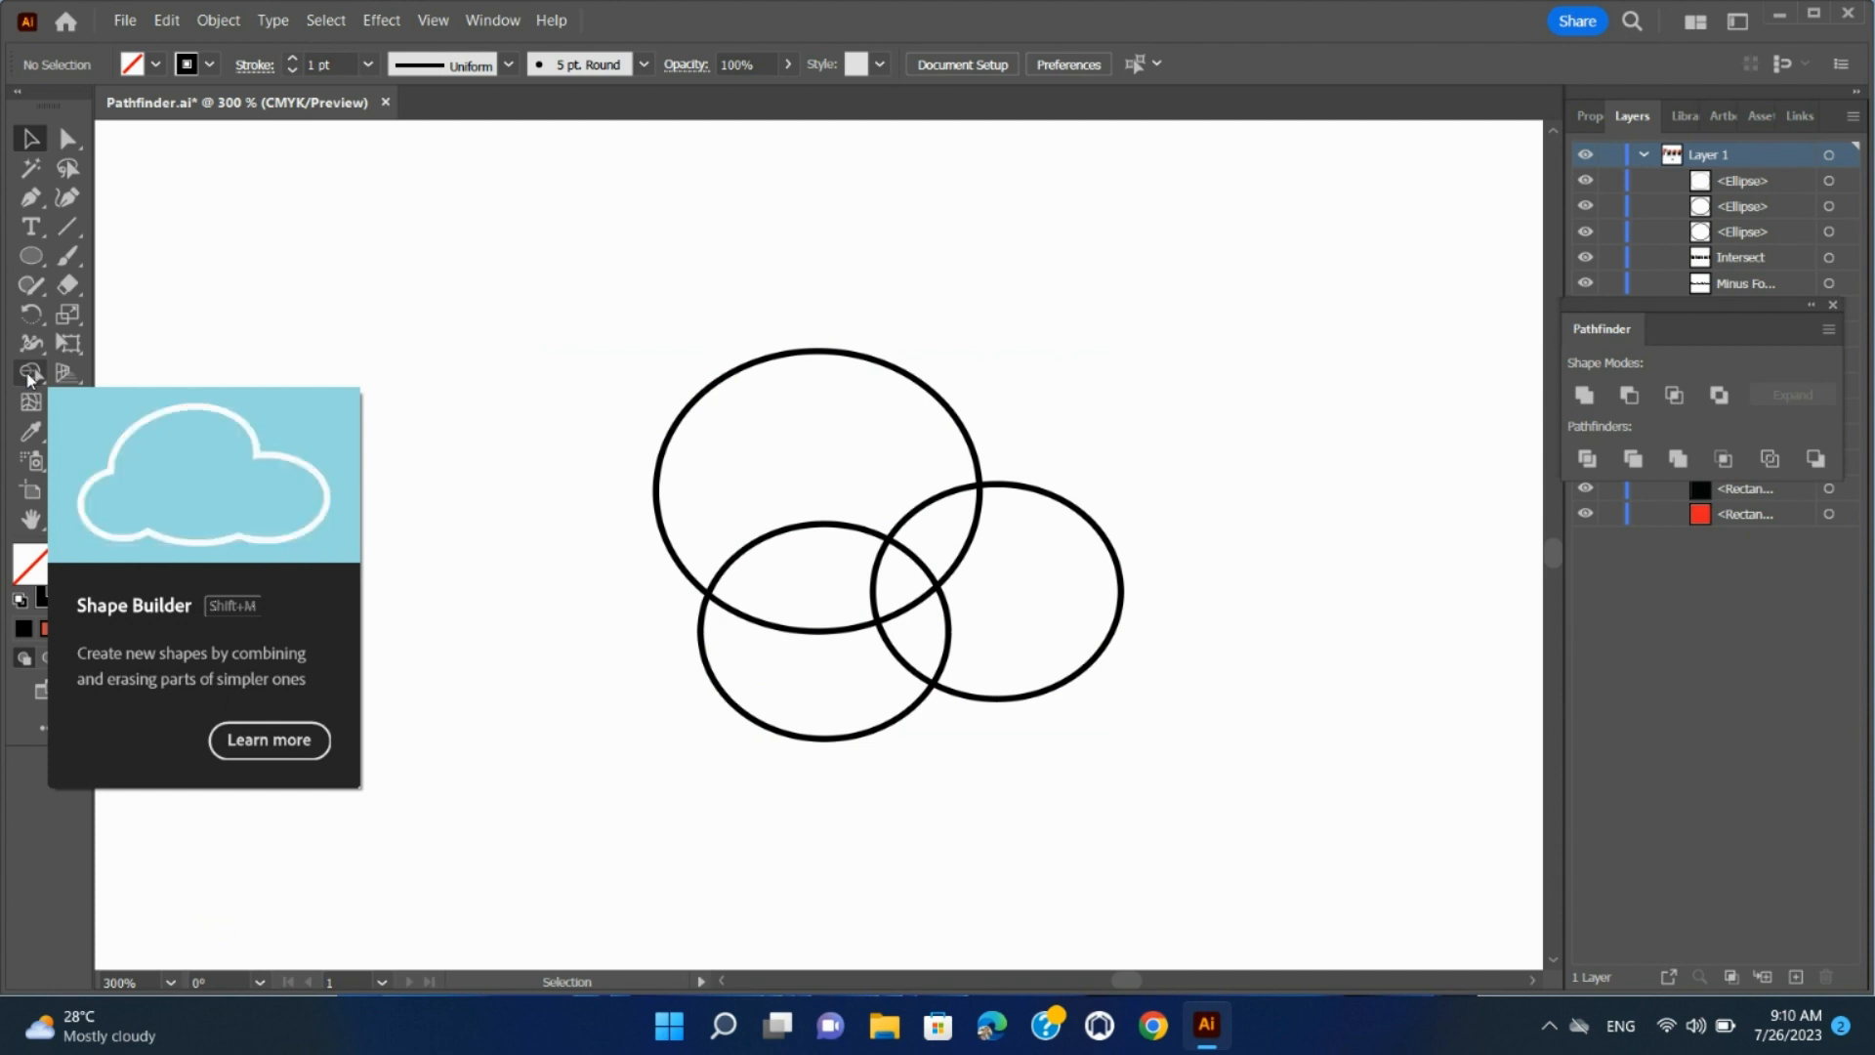
Draw a fourth ellipse overlapping the left side of the three existing ellipses
click(34, 257)
drag(467, 465, 788, 711)
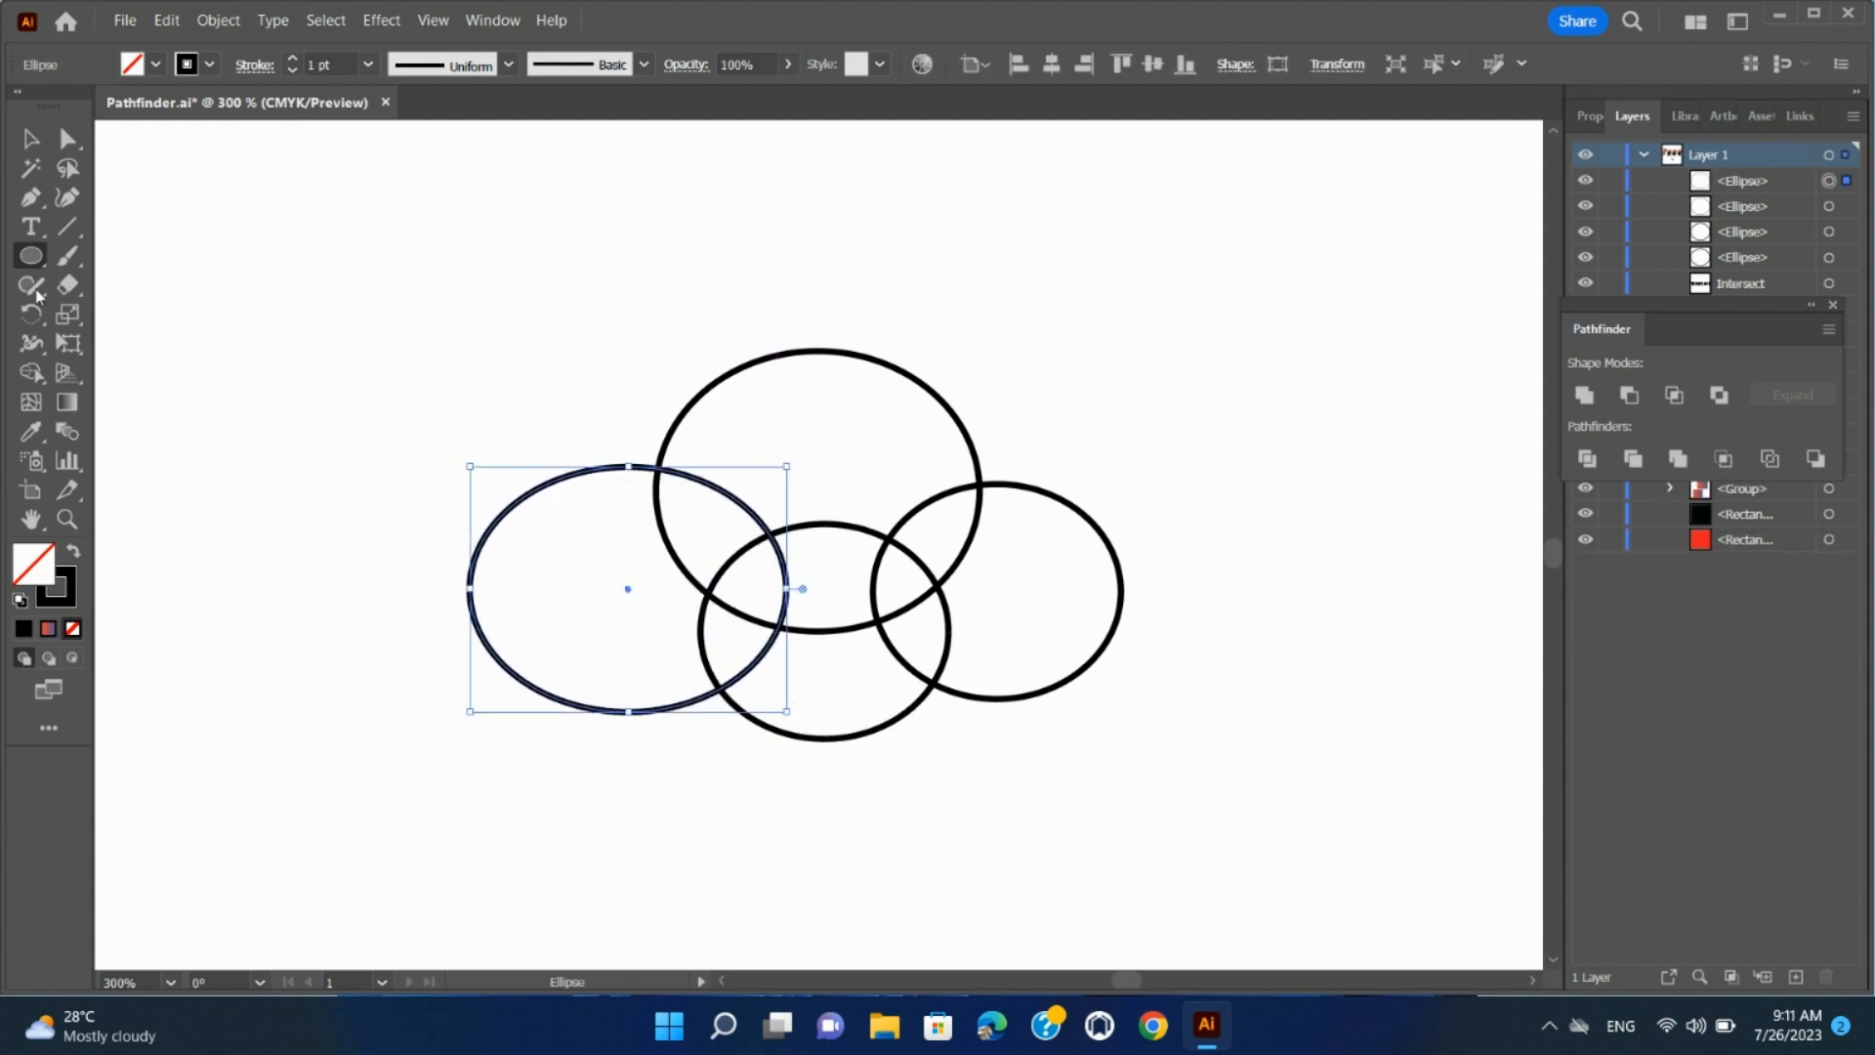
click(30, 138)
click(296, 244)
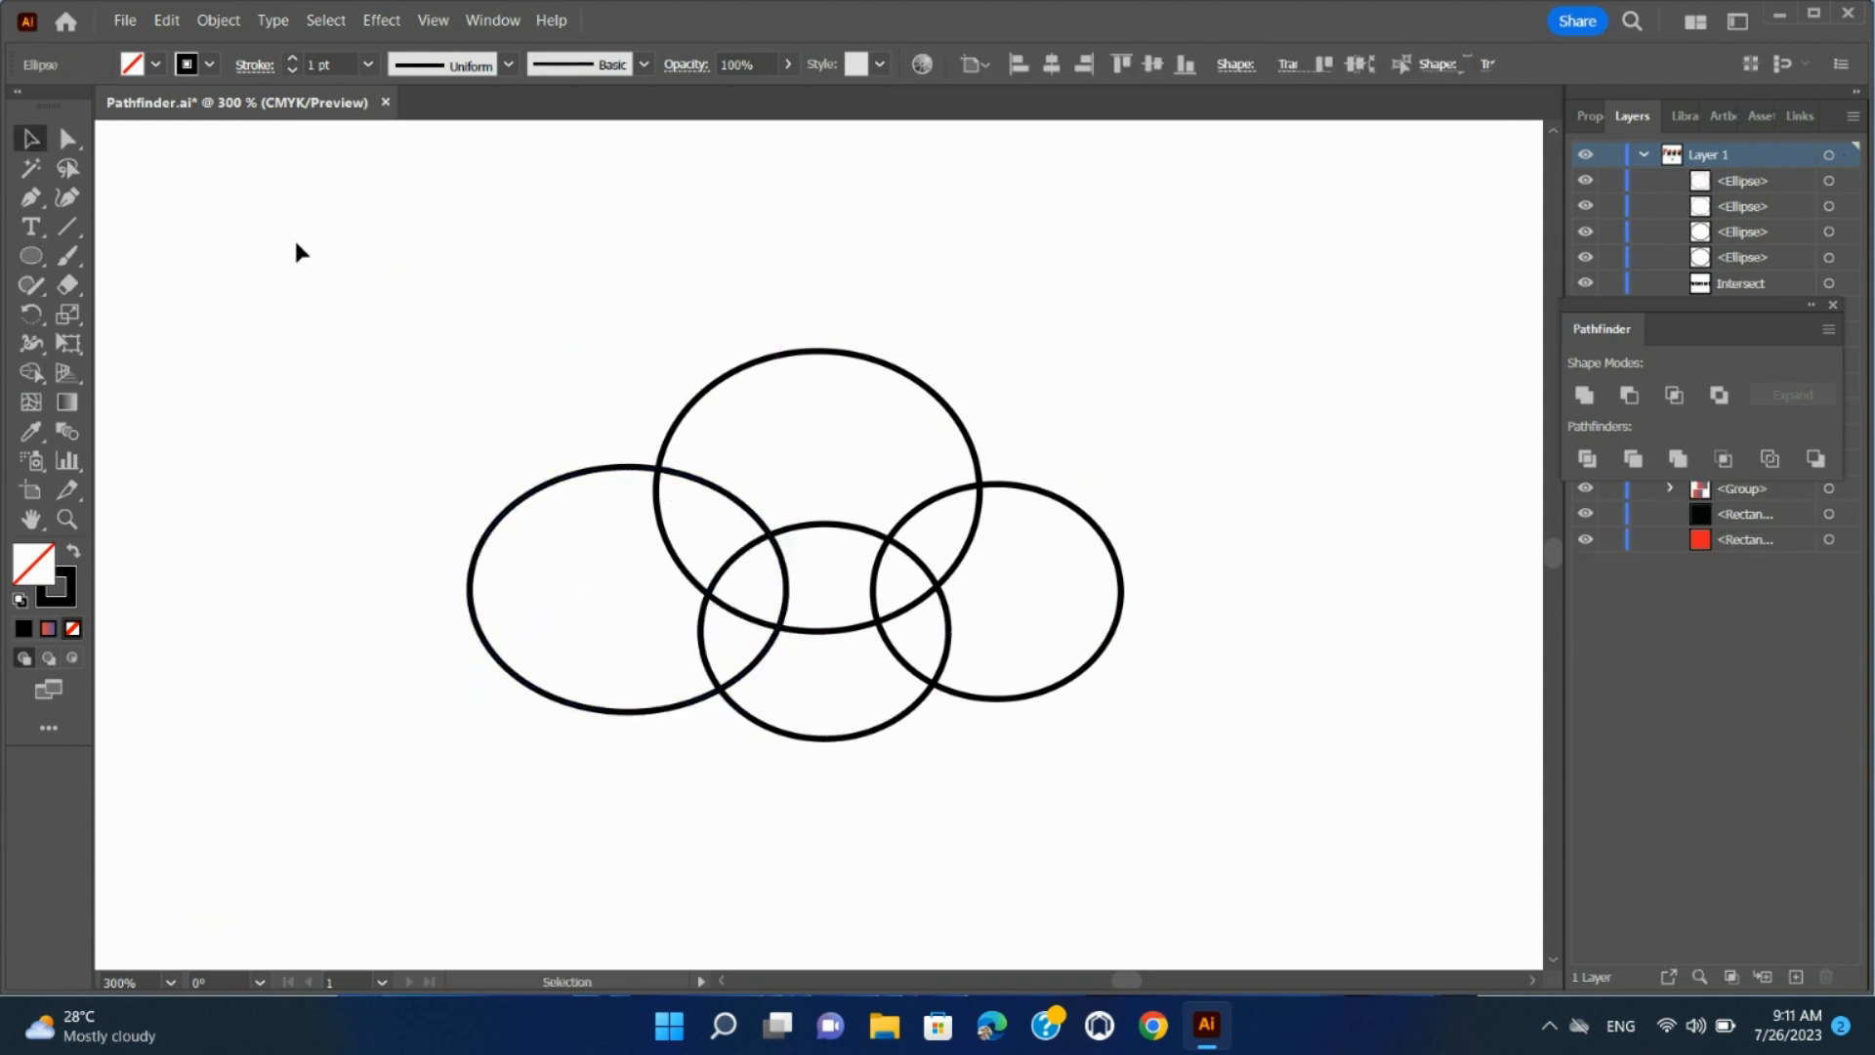
Merge all four overlapping ellipses into a single cloud outline with the Shape Builder tool
drag(296, 245, 1202, 799)
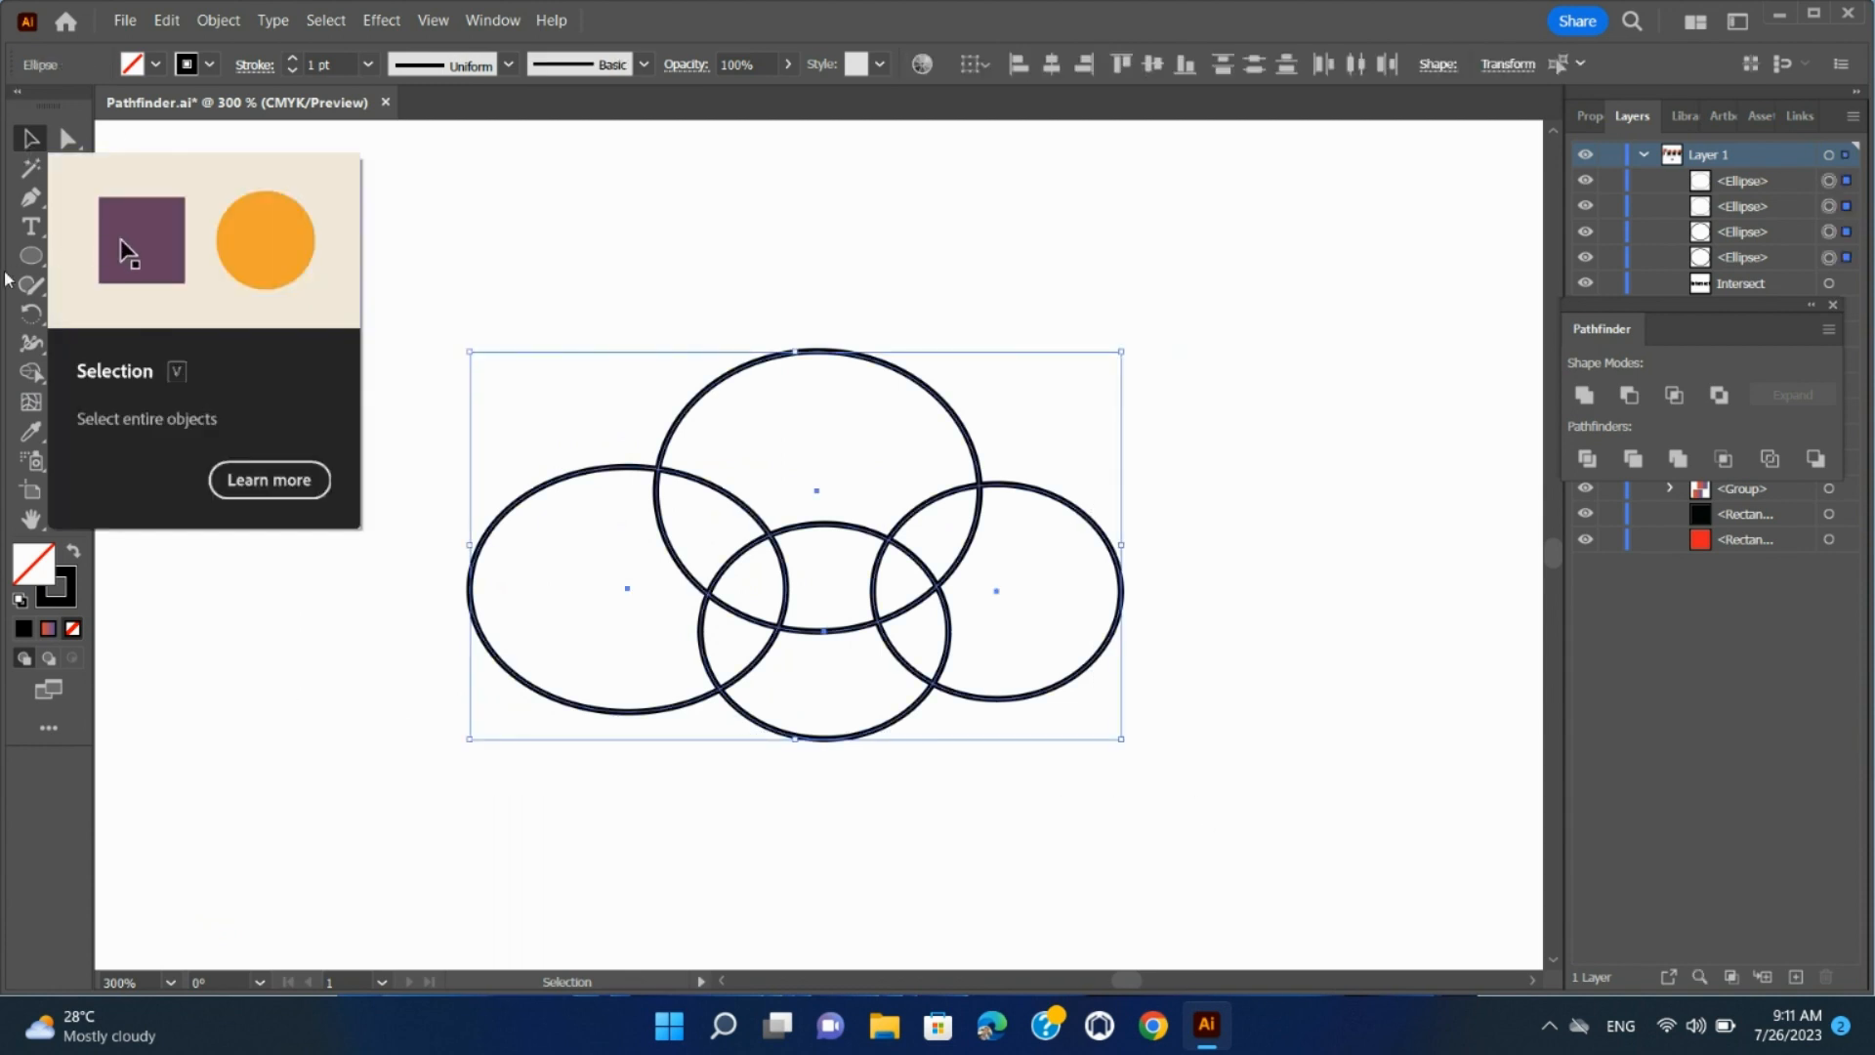
drag(31, 372, 323, 381)
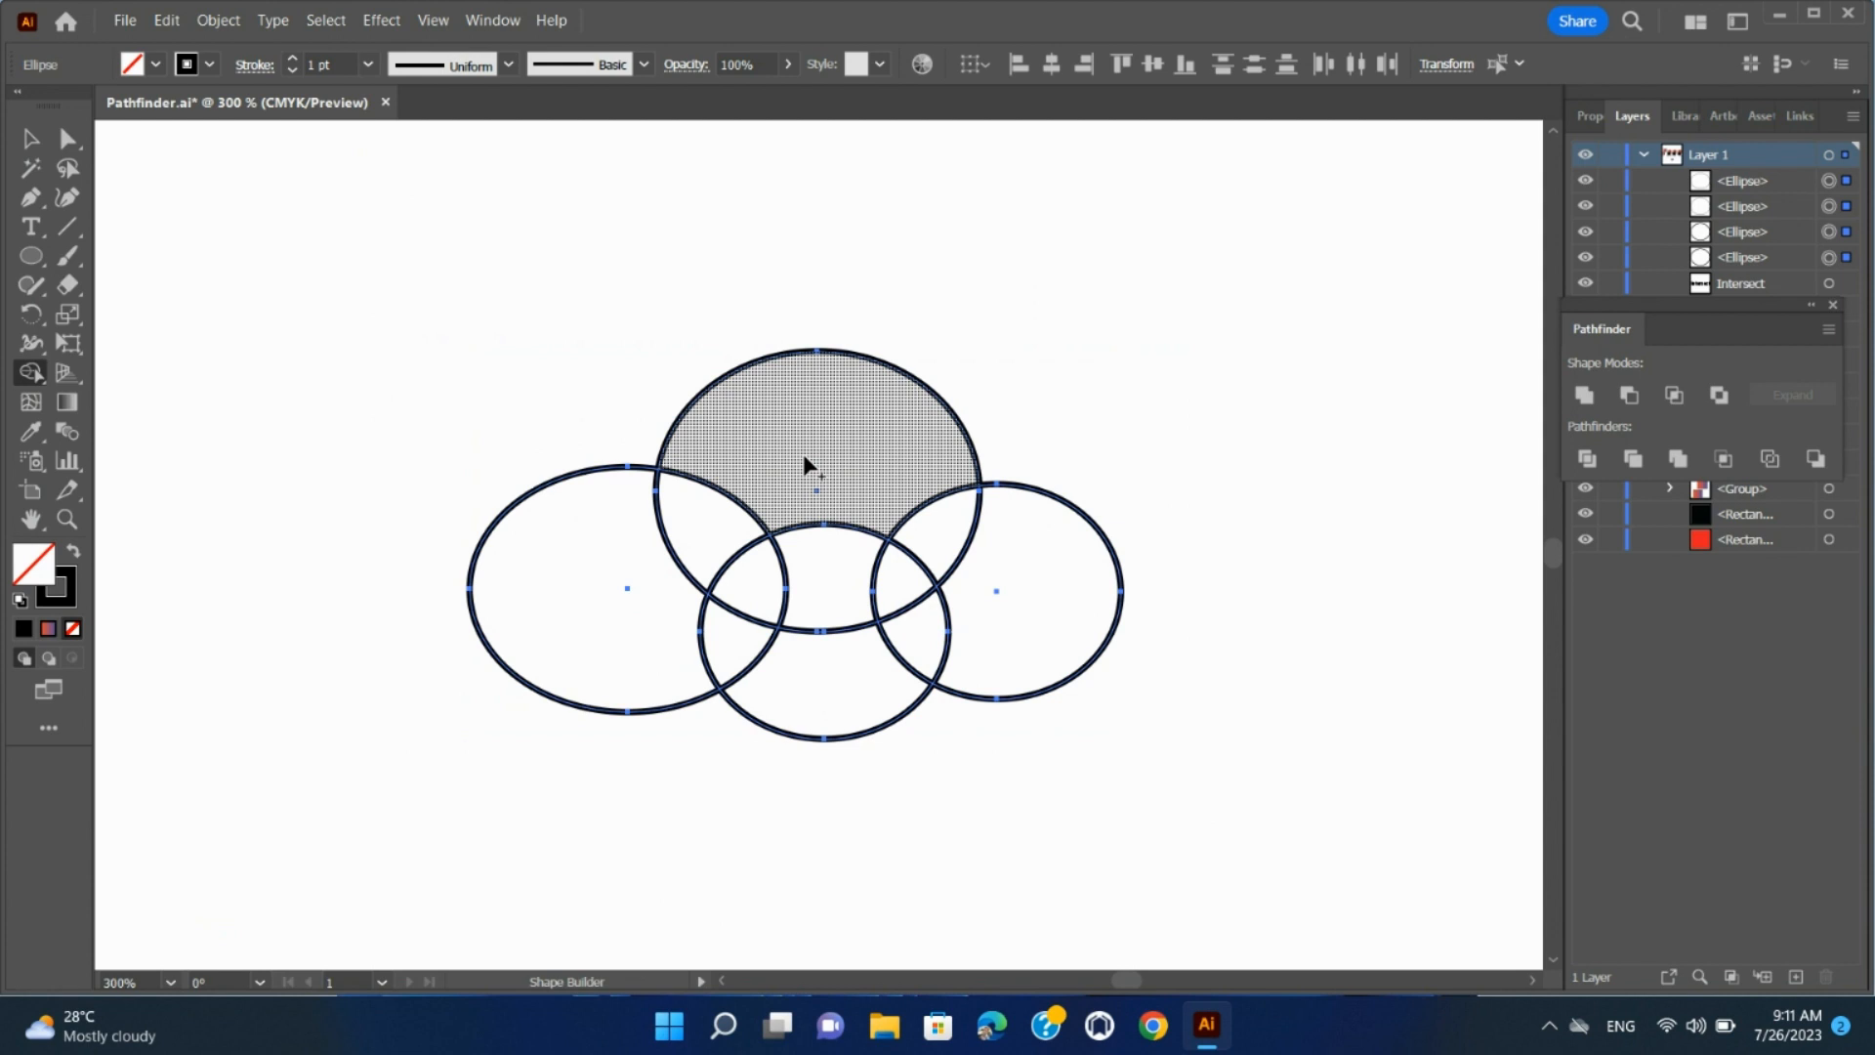
mouse_move(879, 471)
mouse_down()
mouse_move(746, 482)
mouse_move(625, 568)
mouse_move(651, 613)
mouse_move(745, 656)
mouse_move(831, 662)
mouse_move(797, 588)
mouse_move(866, 532)
mouse_move(910, 525)
mouse_move(988, 573)
mouse_move(992, 596)
mouse_move(871, 609)
mouse_move(757, 584)
mouse_up()
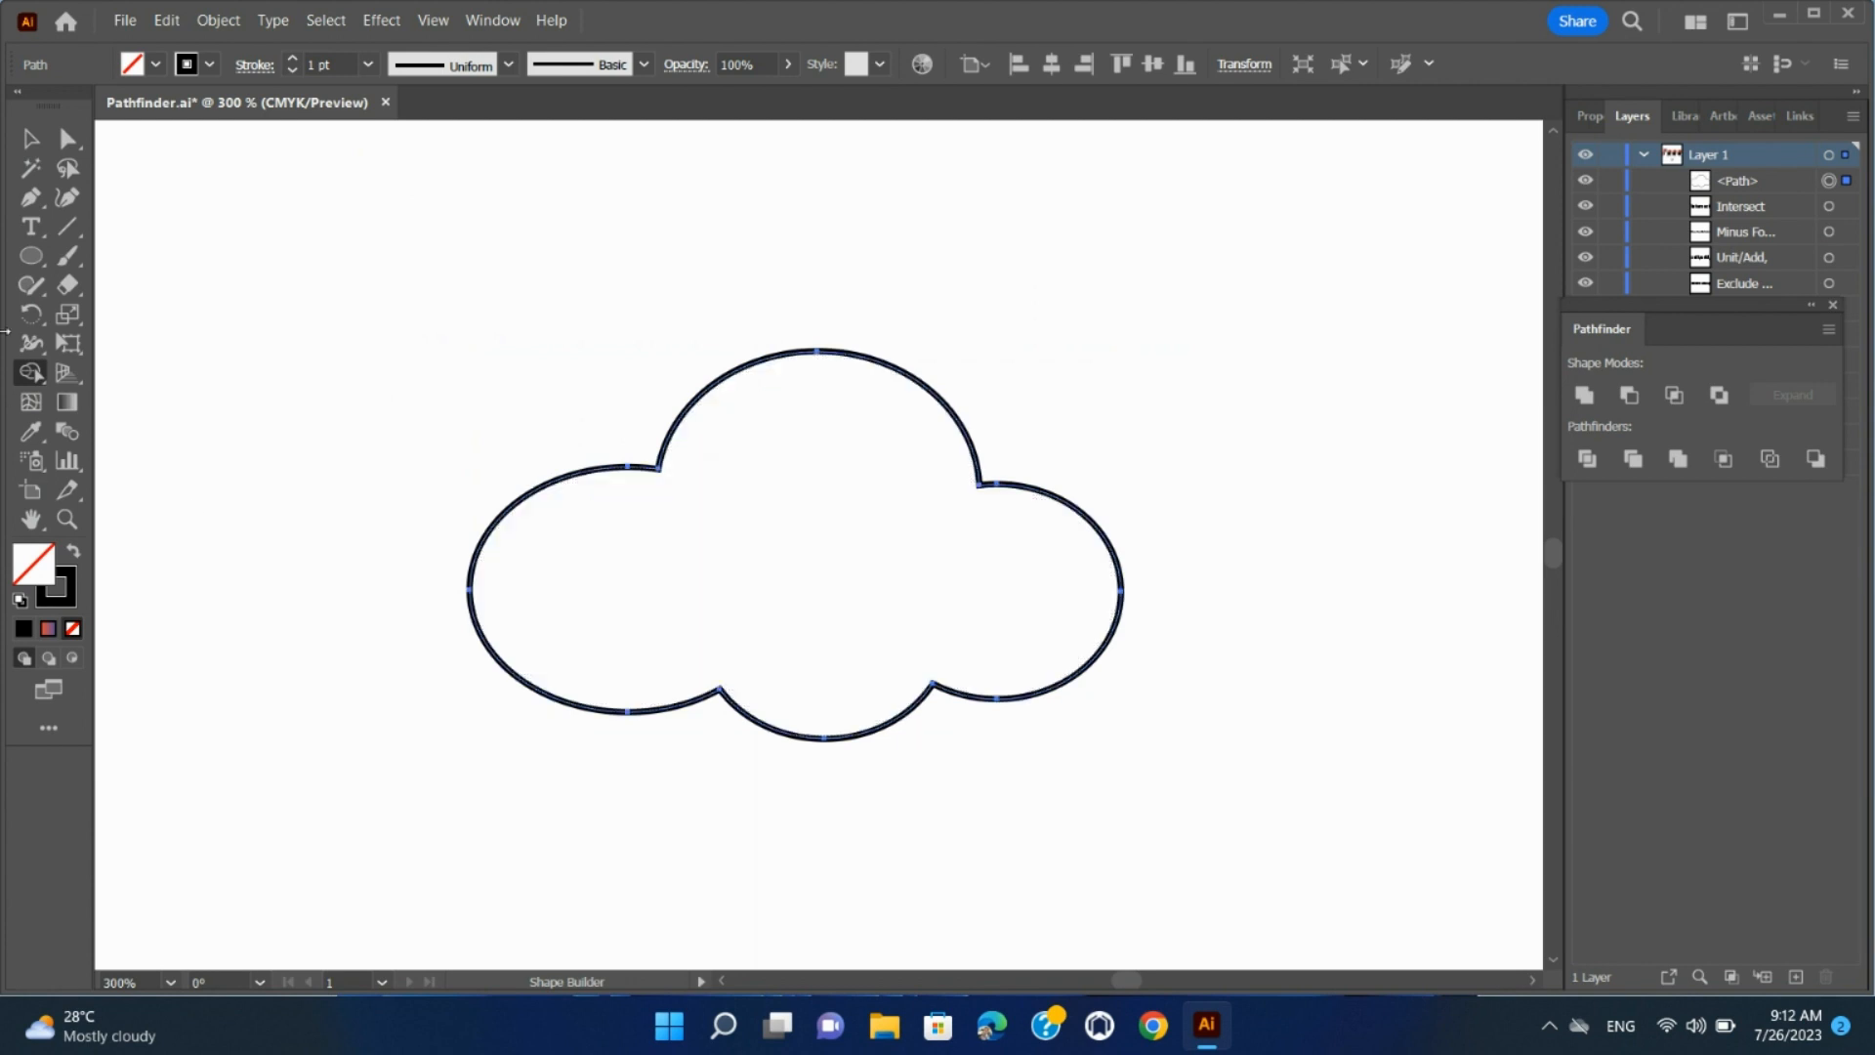
click(30, 139)
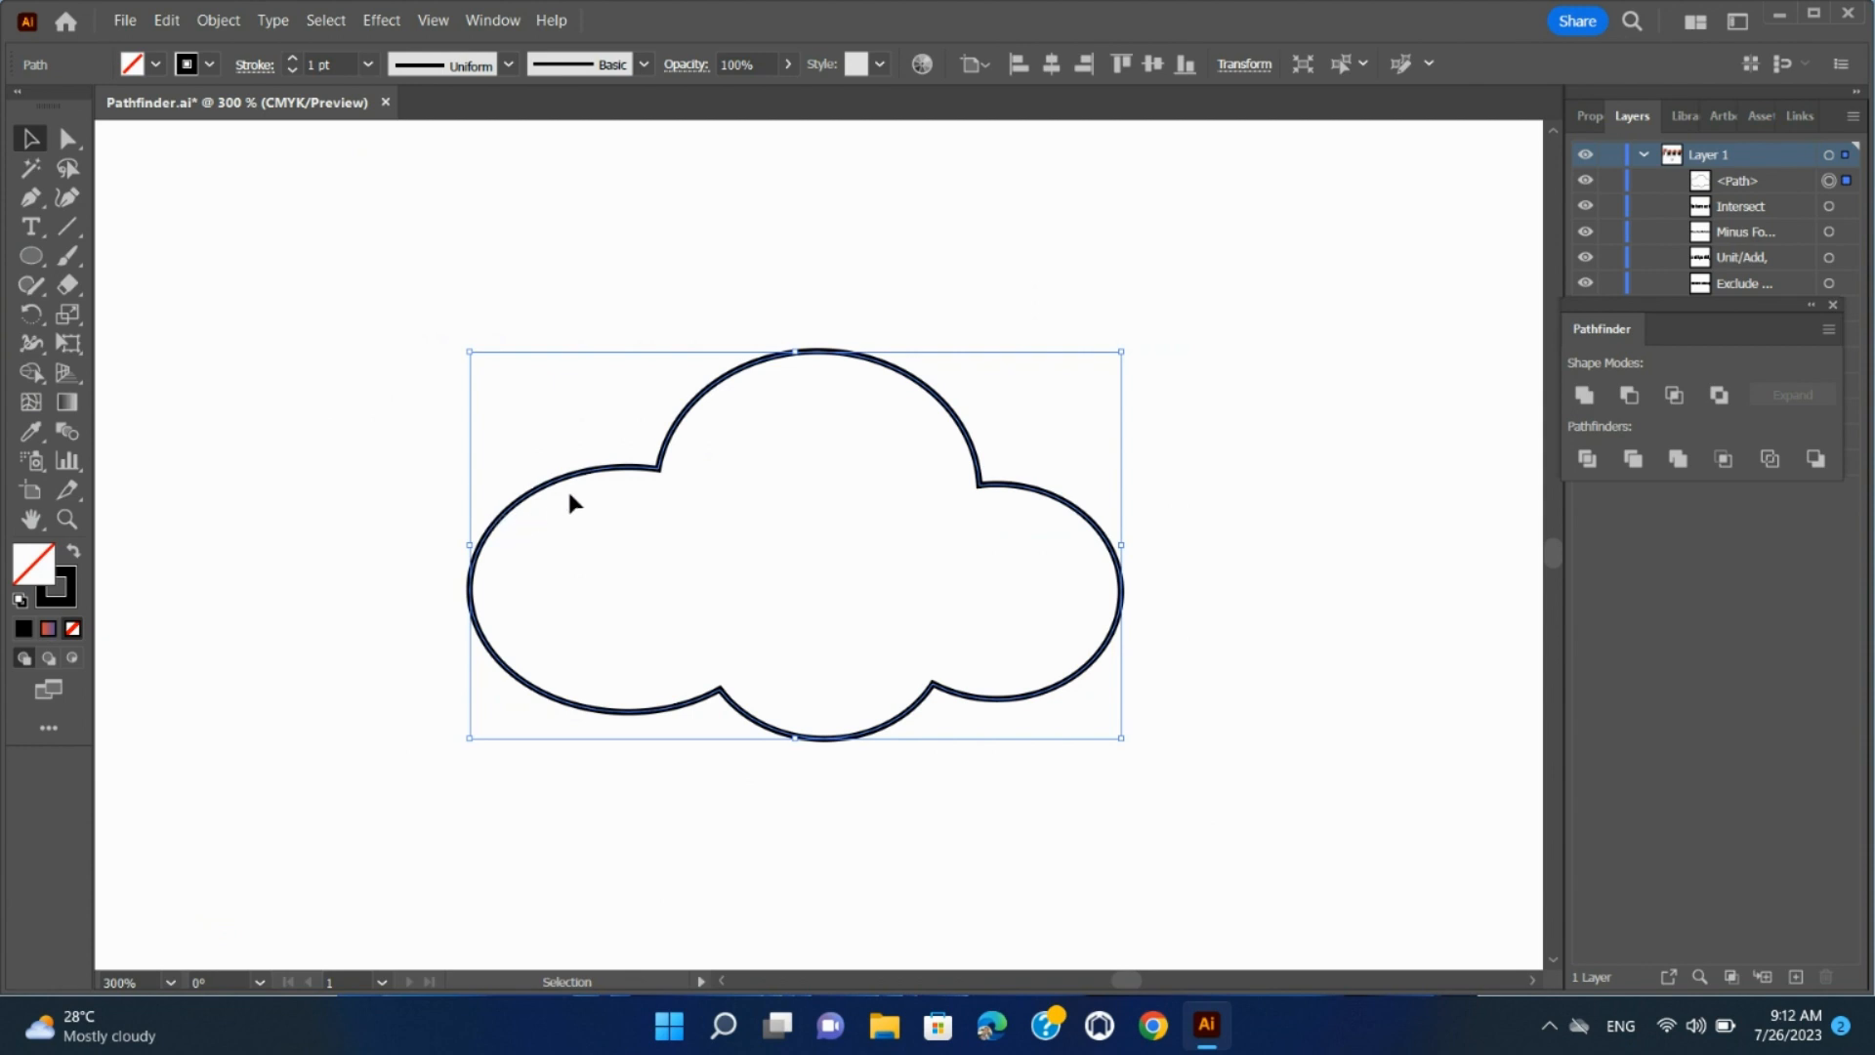